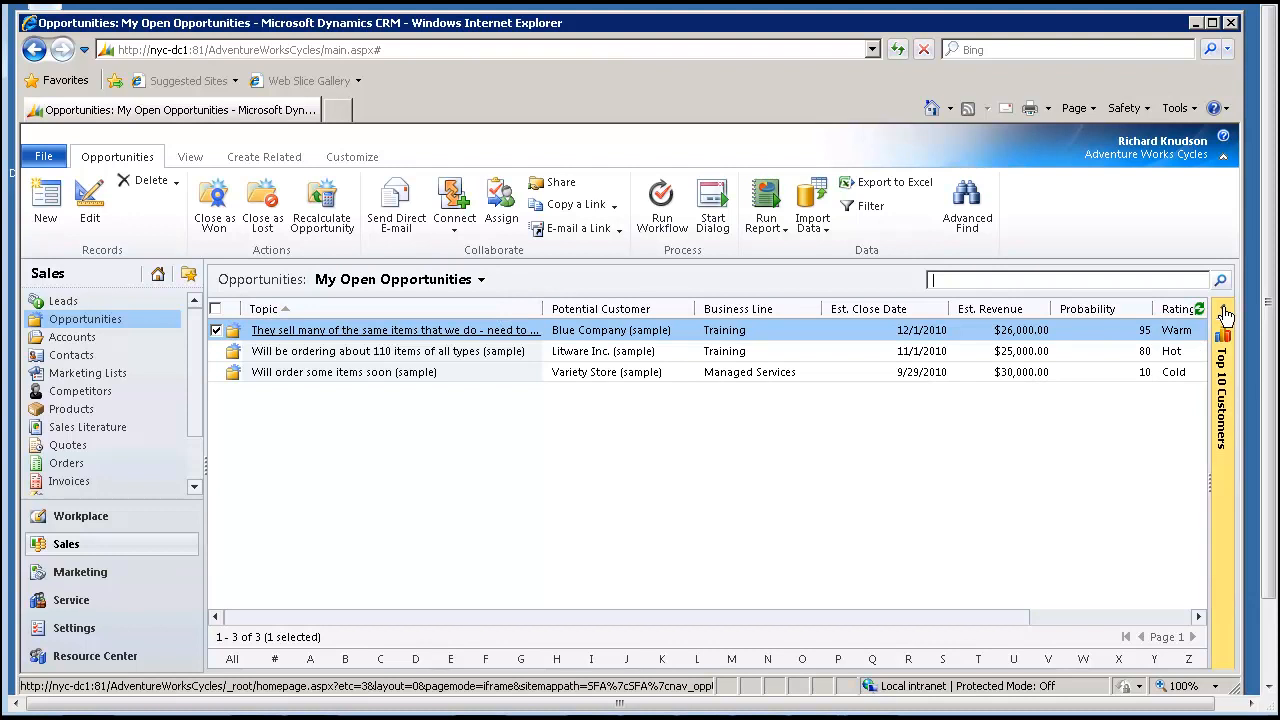
Step: Show the chart area beside the opportunities list, widen it, and display the Opportunity Mix by Rating chart
left_click(1222, 334)
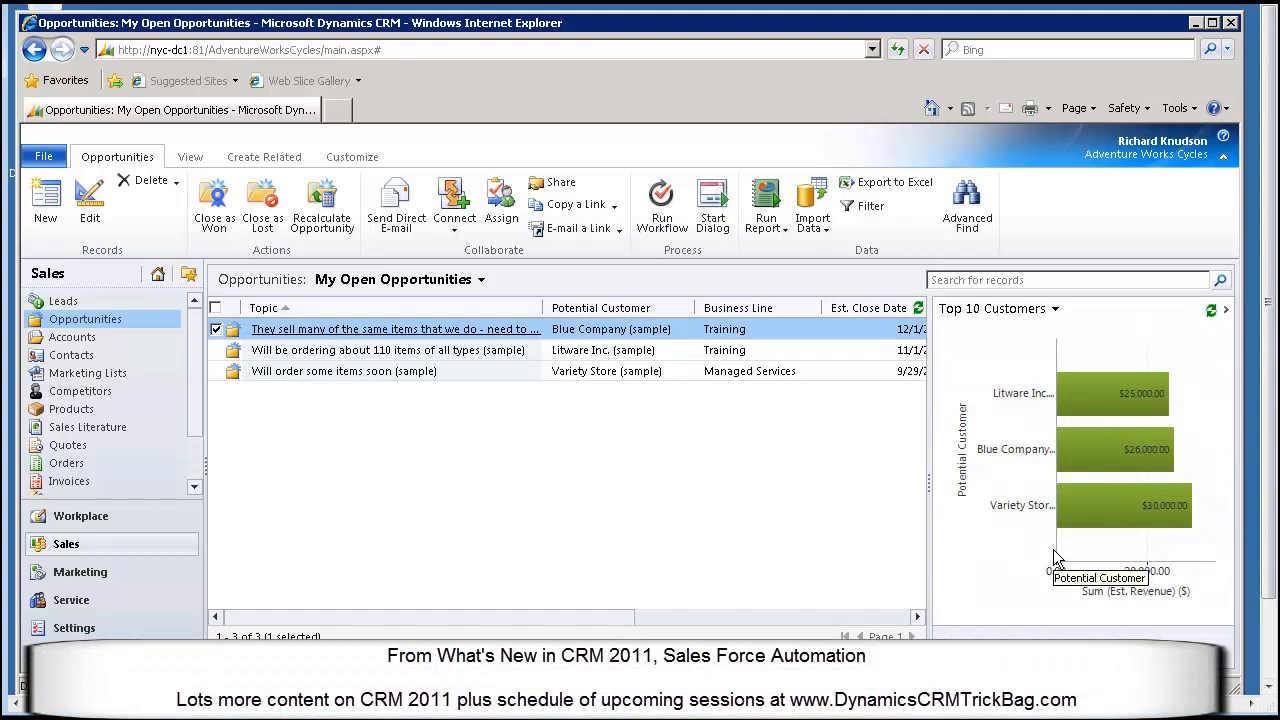
left_click(1053, 311)
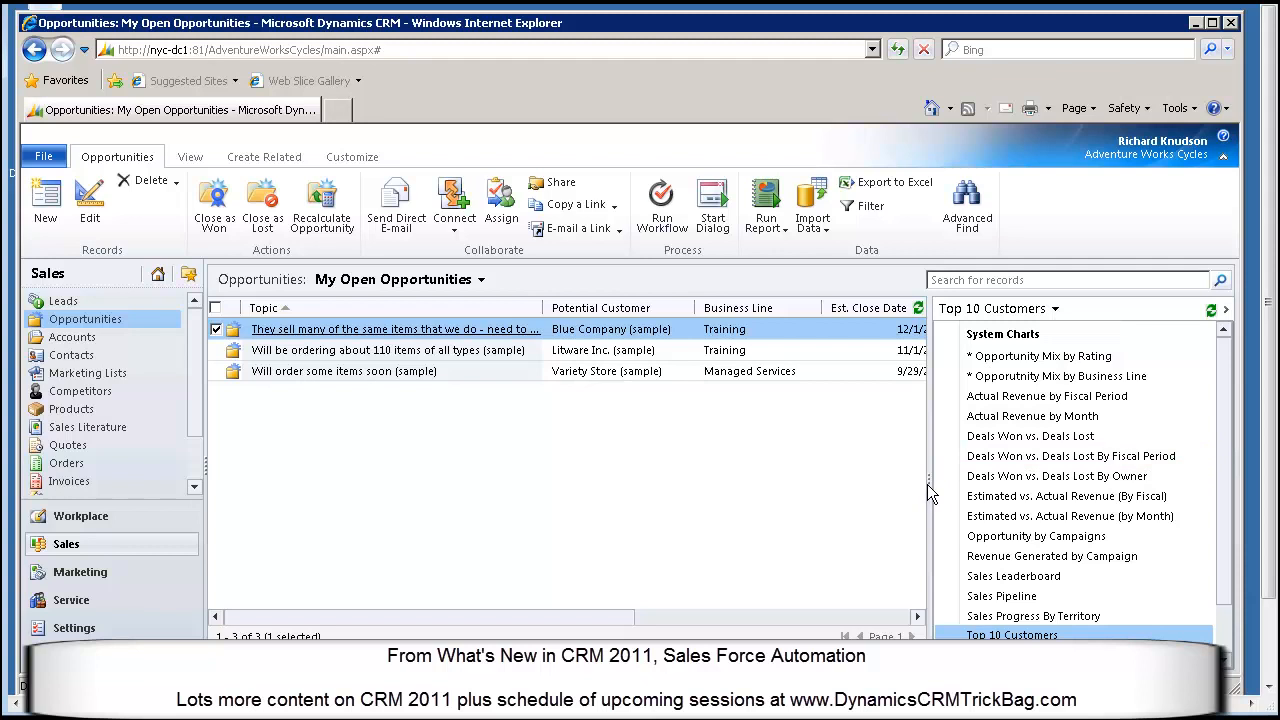
left_click_drag(931, 490, 857, 490)
left_click(984, 310)
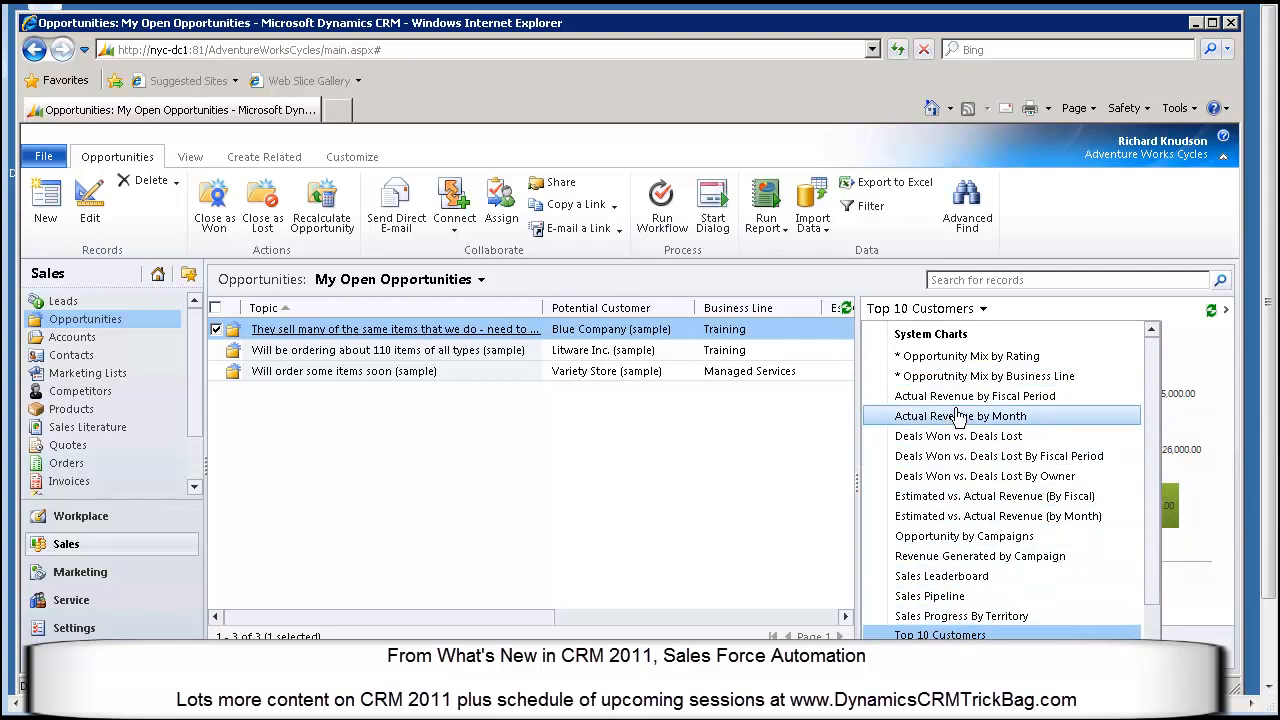
left_click(918, 358)
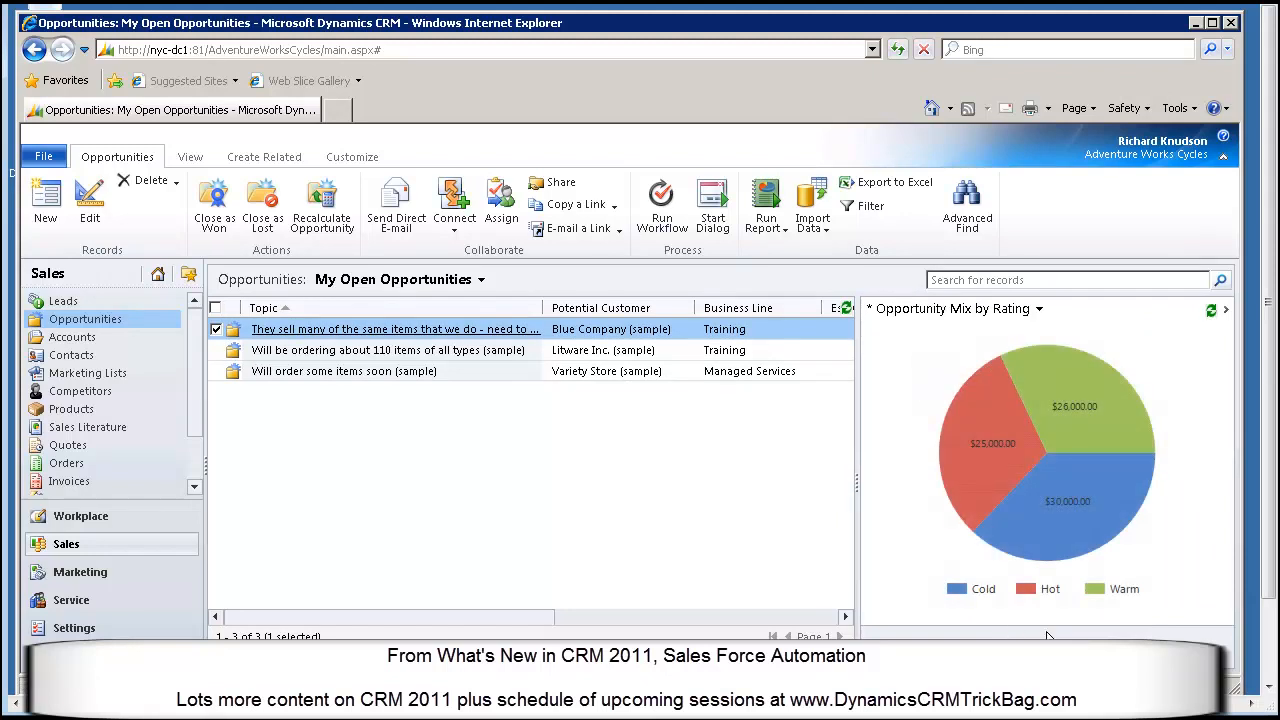
left_click(1040, 310)
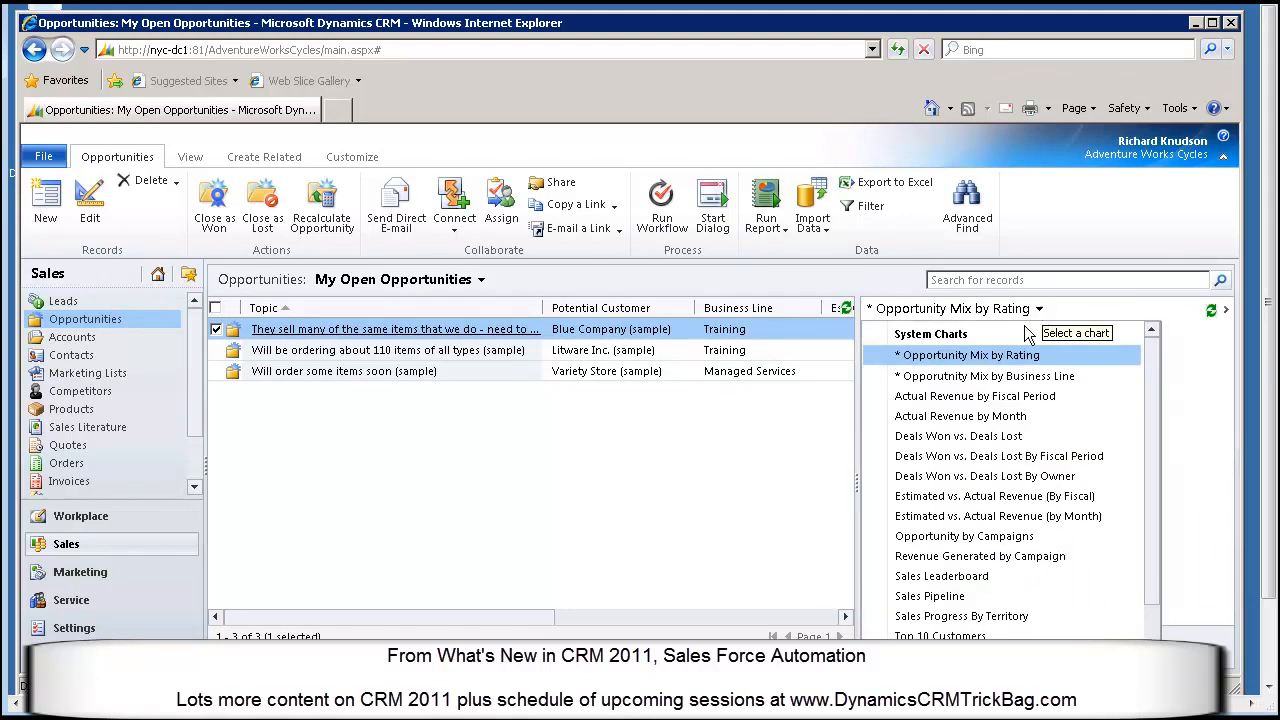
left_click(980, 378)
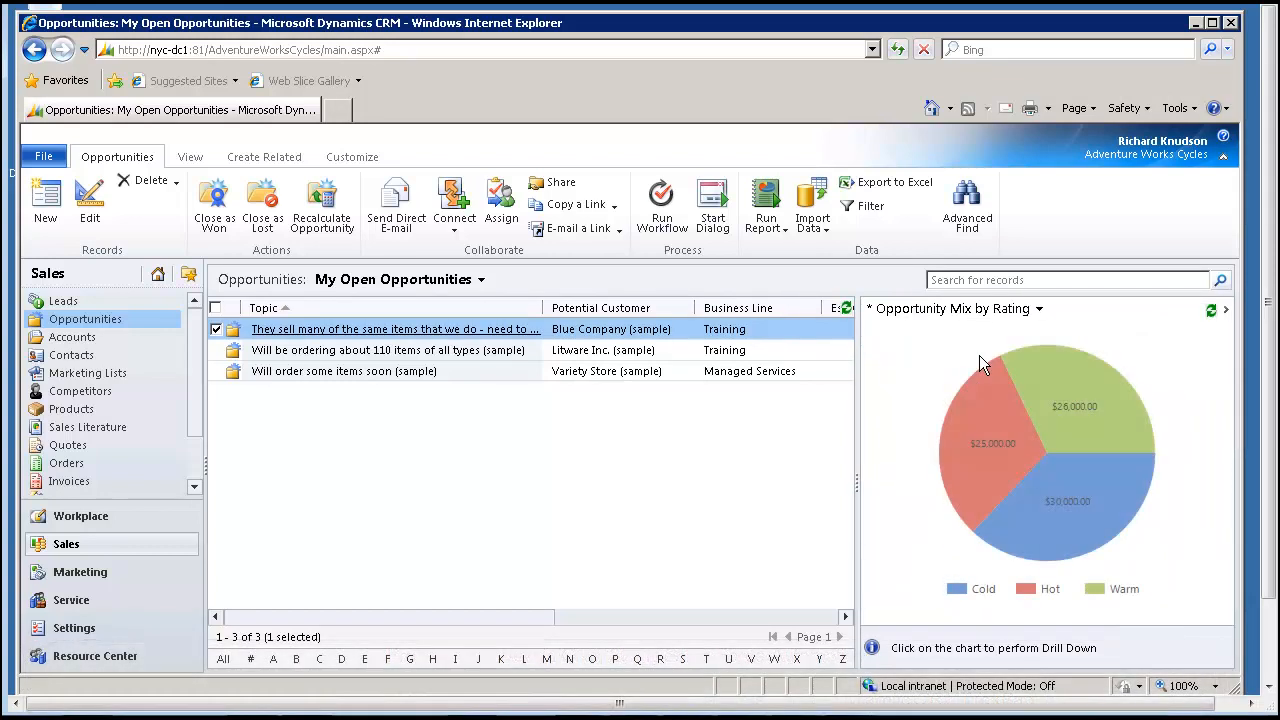
Step: Switch the opportunities list to the Open Opportunities view and check the Hot slice of the rating chart
left_click(480, 280)
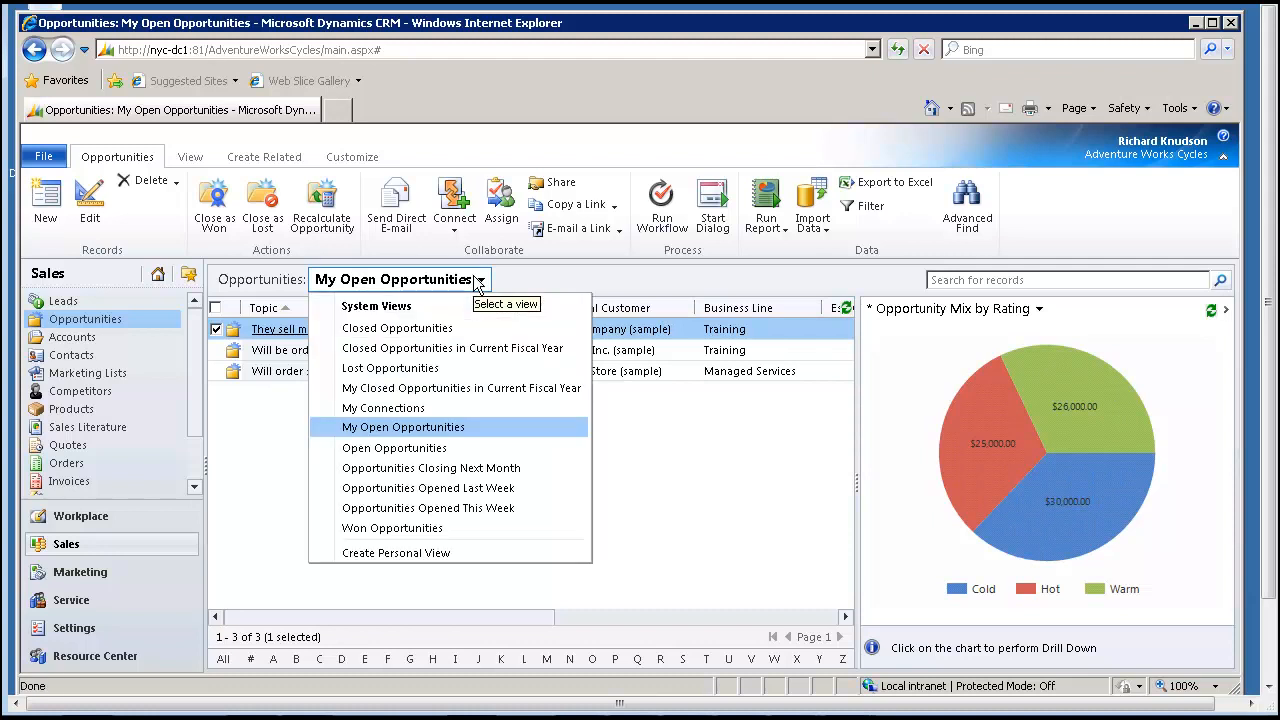
left_click(446, 455)
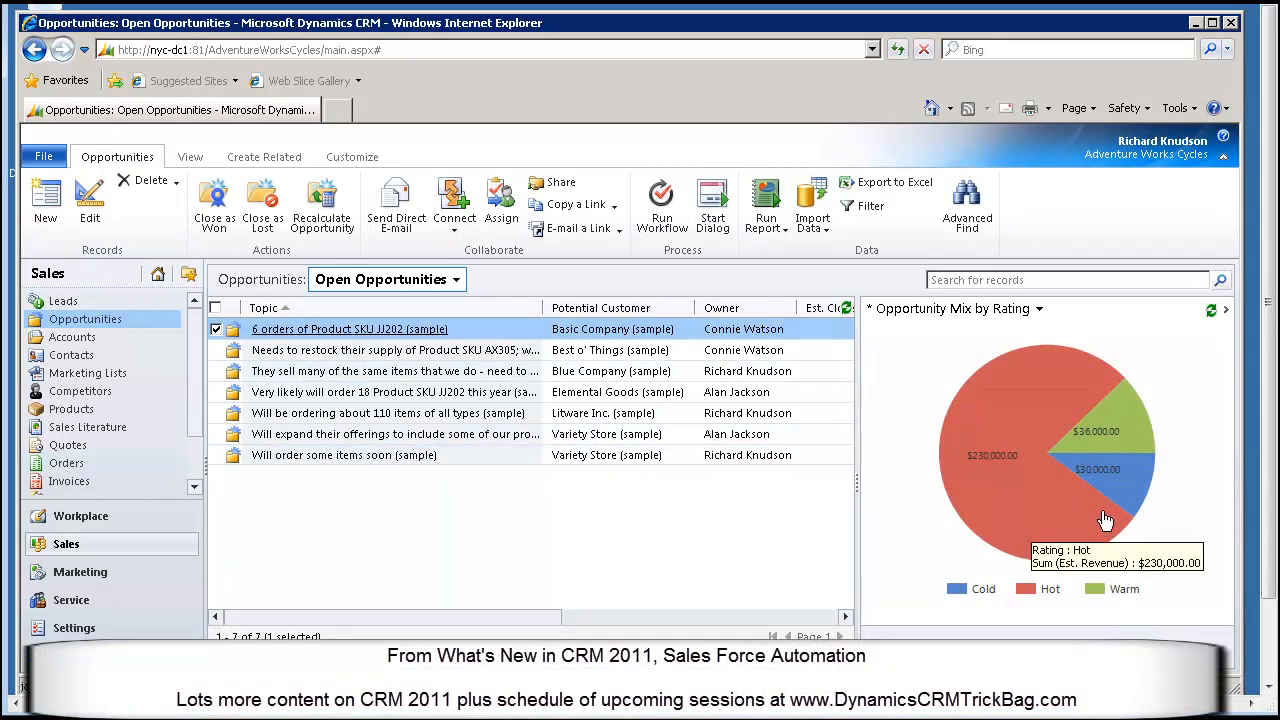
mouse_move(1057, 418)
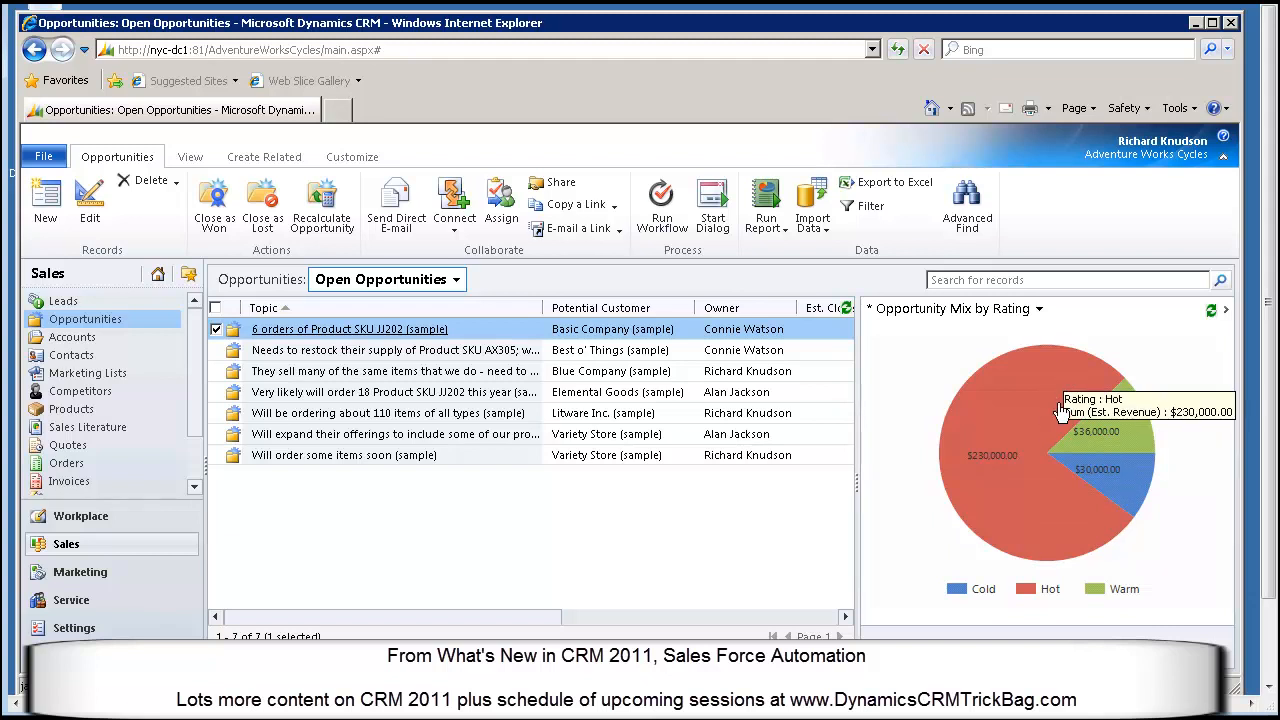
Step: Filter the Open Opportunities list by owner to the first and third users in the lookup, and refresh the chart to match
left_click(870, 216)
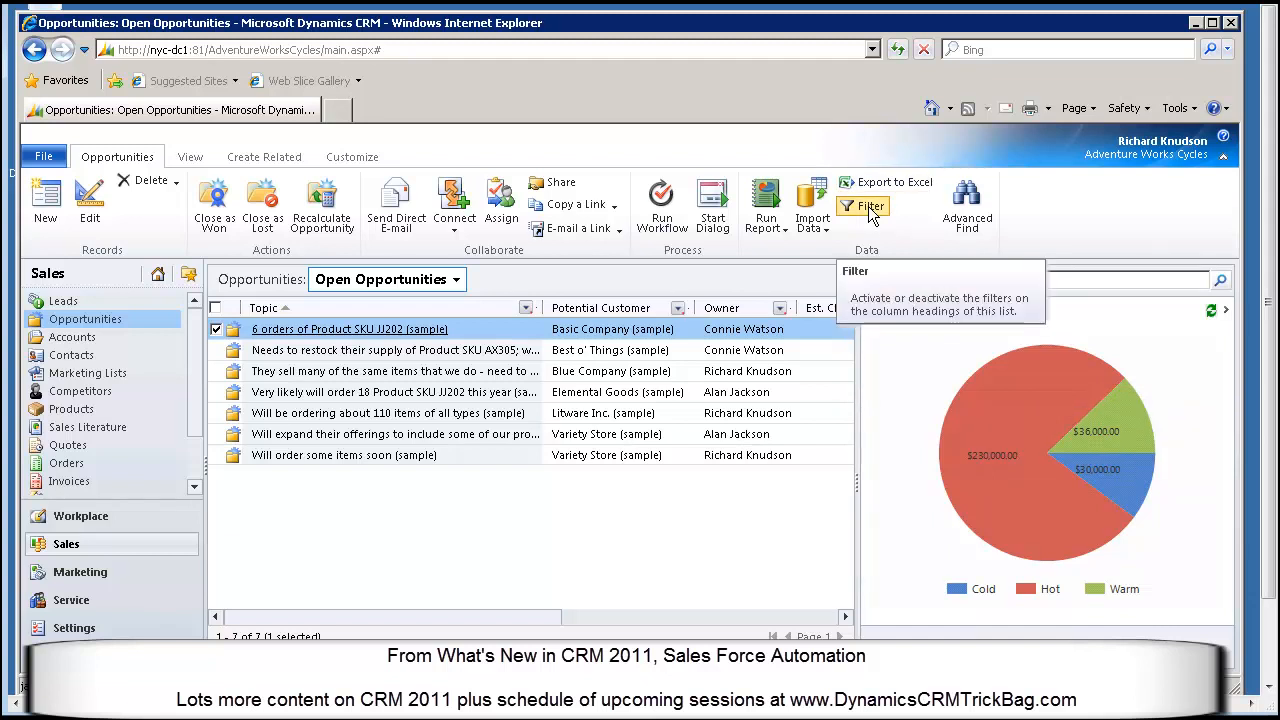
left_click(779, 312)
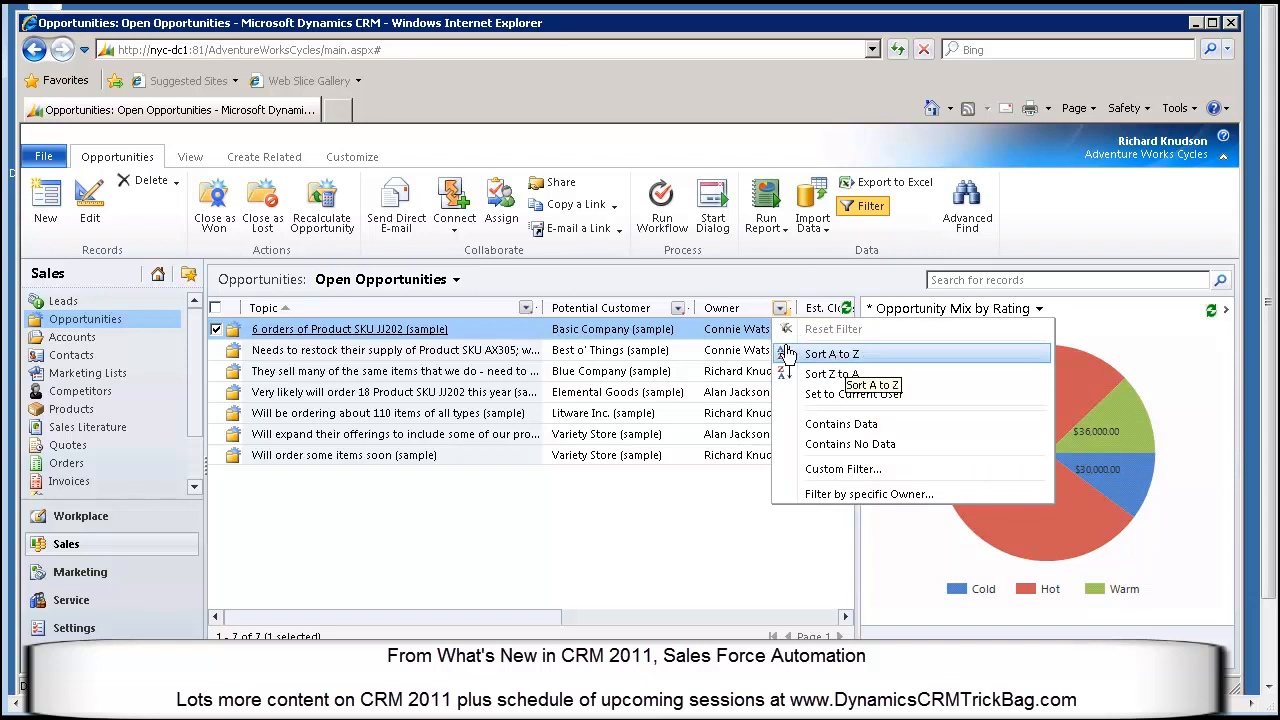
left_click(862, 495)
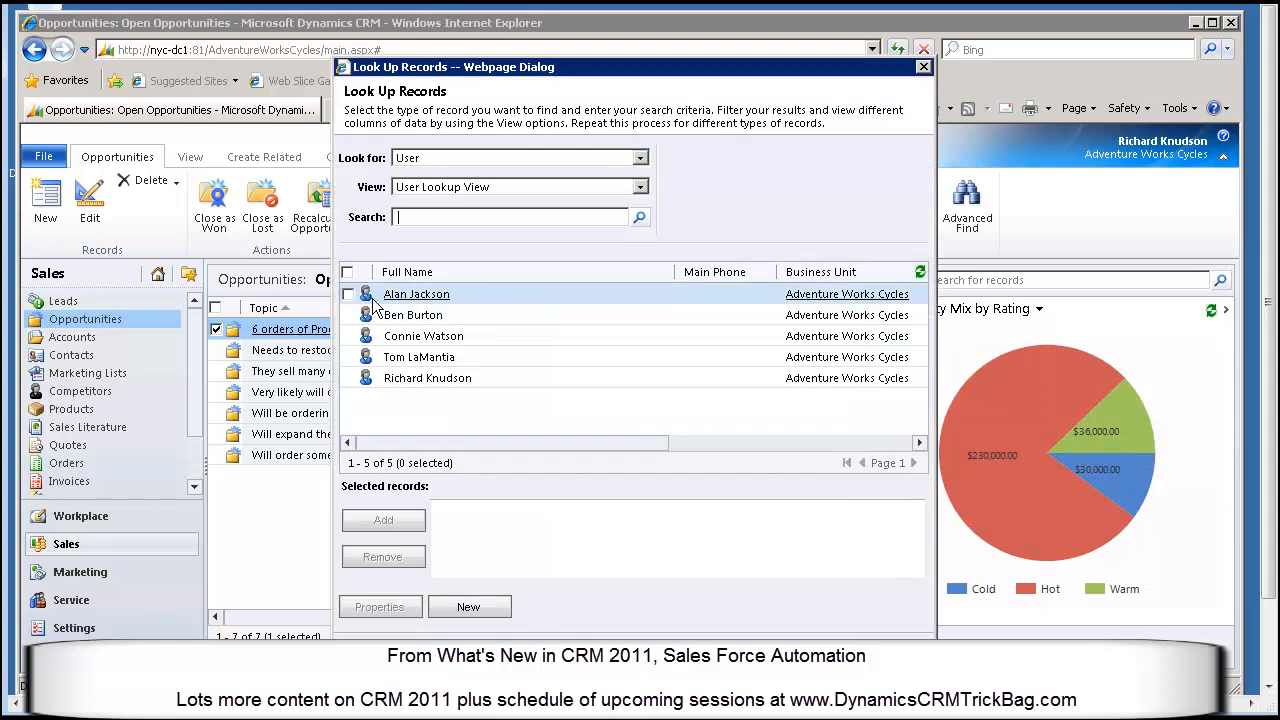
left_click(347, 294)
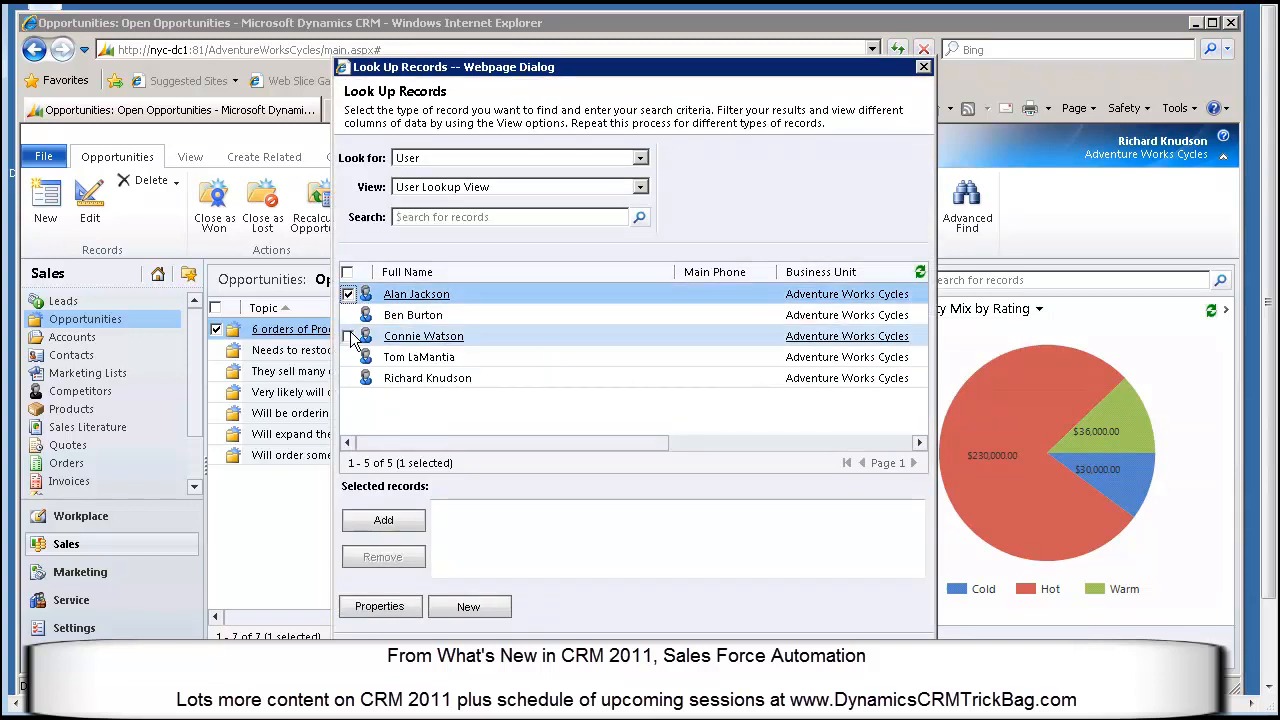
left_click(348, 336)
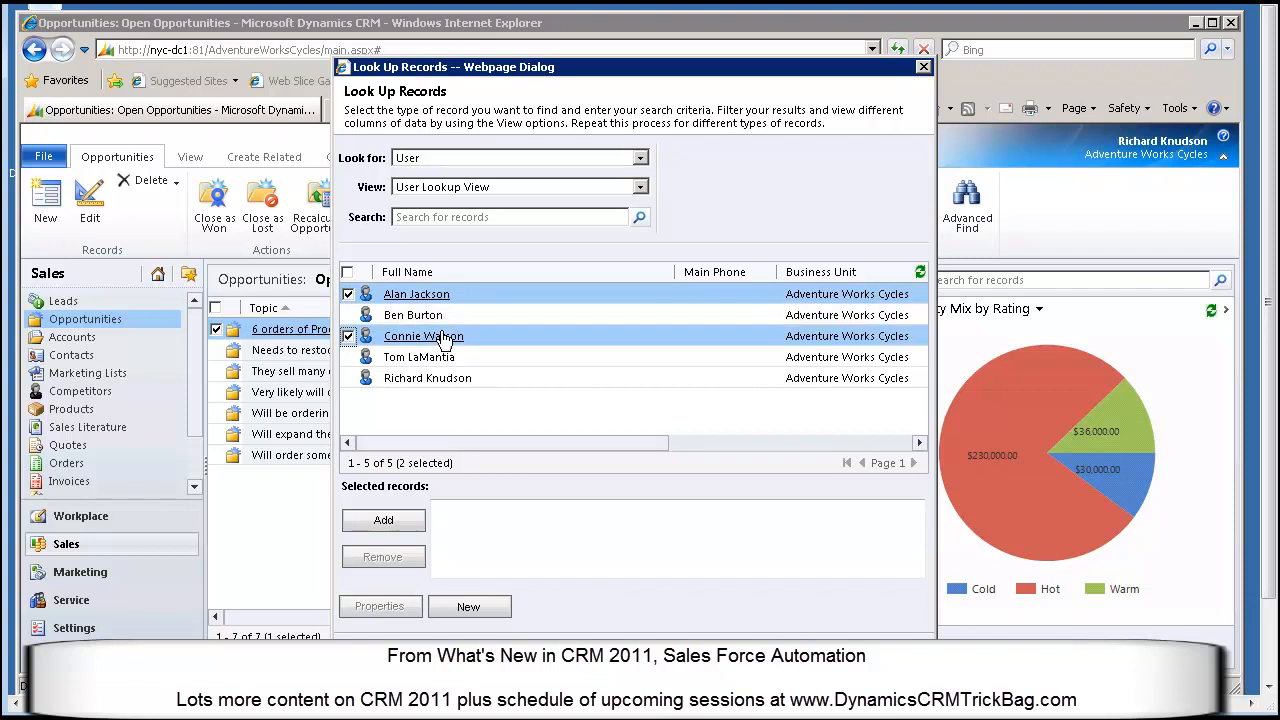
left_click(383, 520)
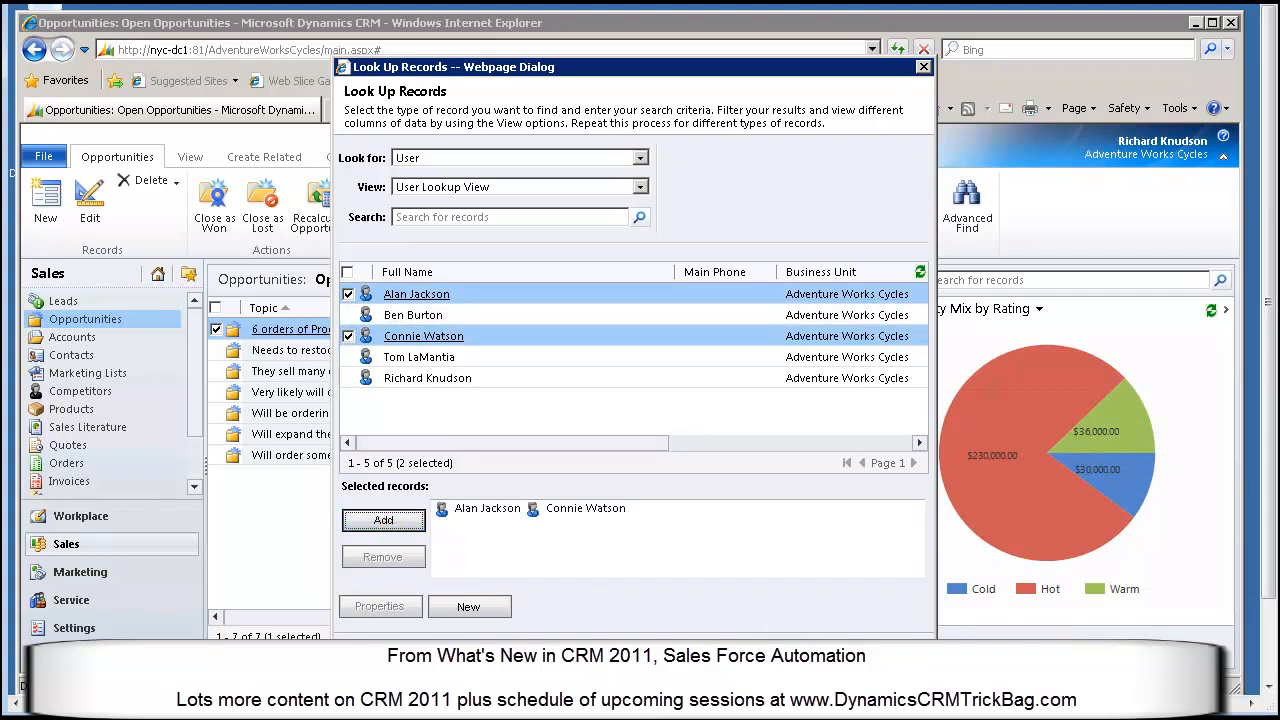
left_click(792, 655)
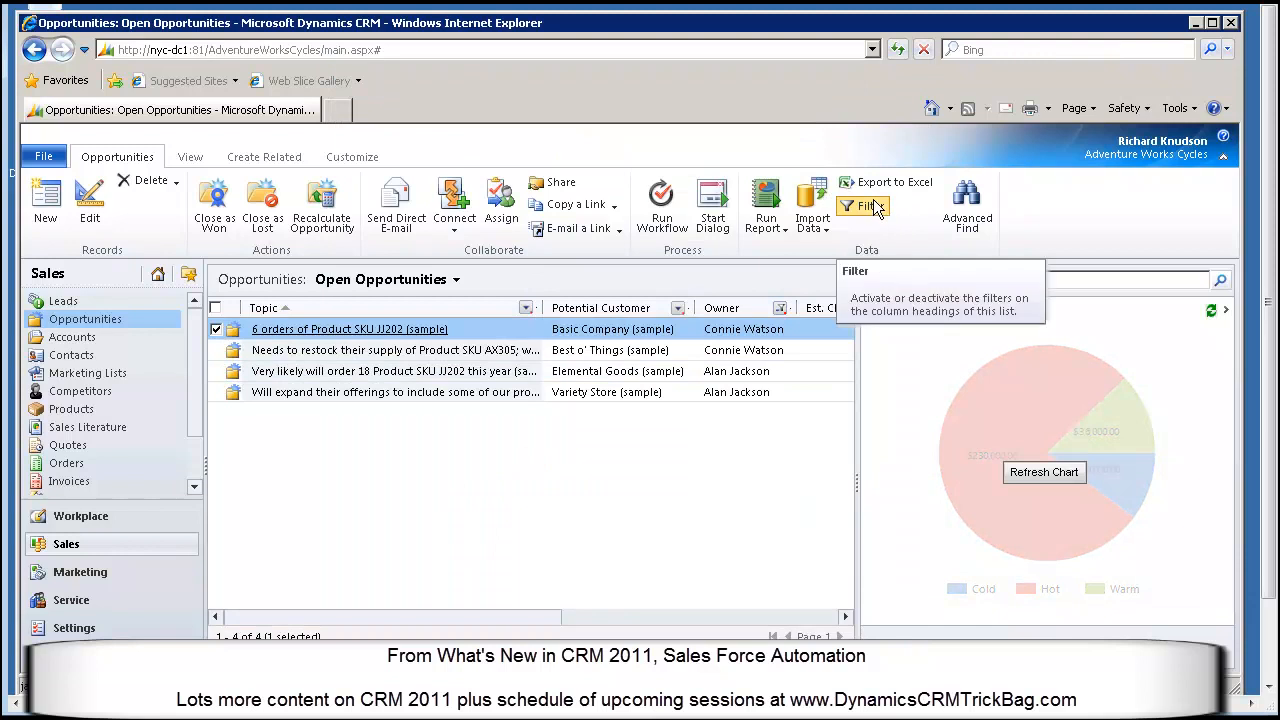
left_click(1040, 483)
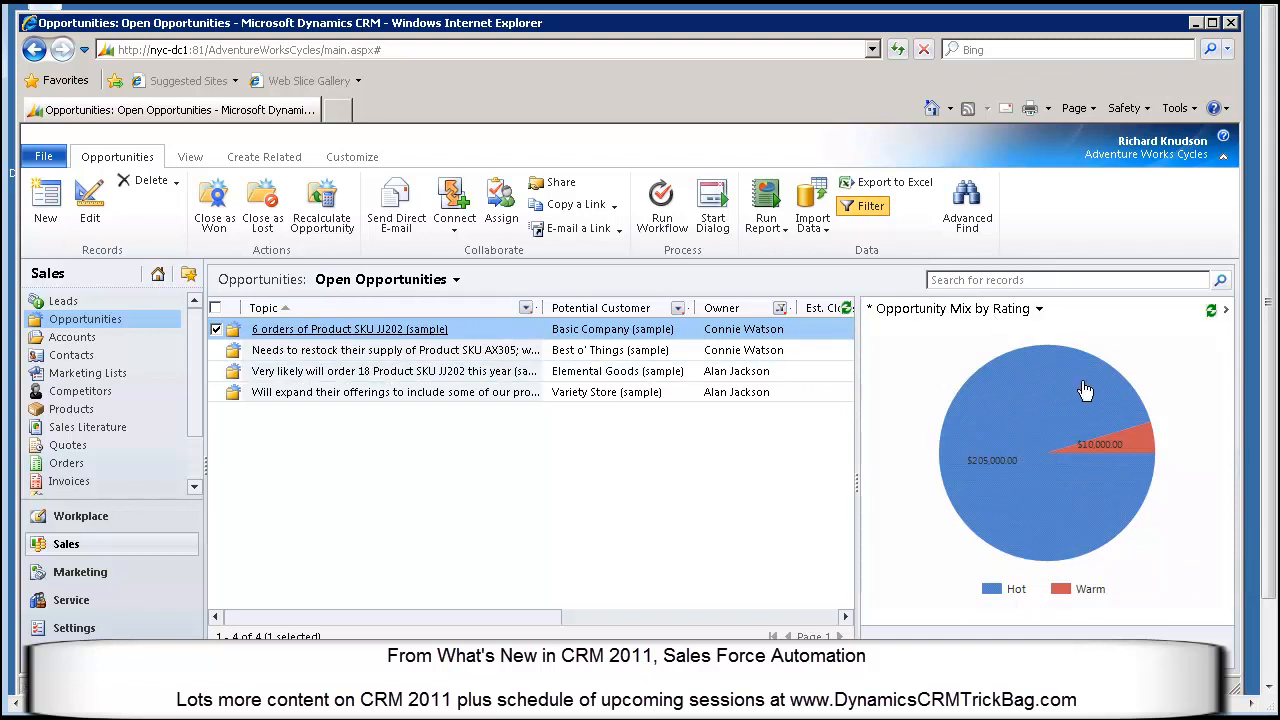
mouse_move(1078, 394)
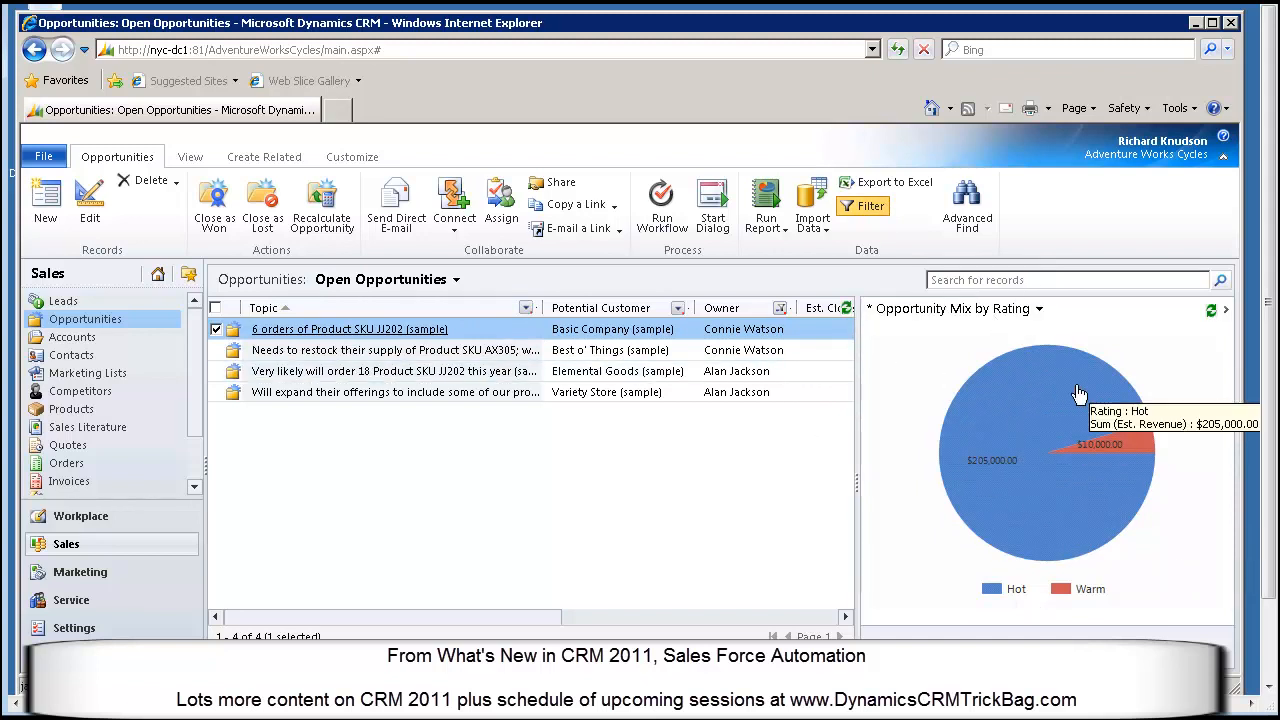
Step: Review the options for creating charts and the Opportunity entity's system charts in the default solution, then close the solution
left_click(191, 158)
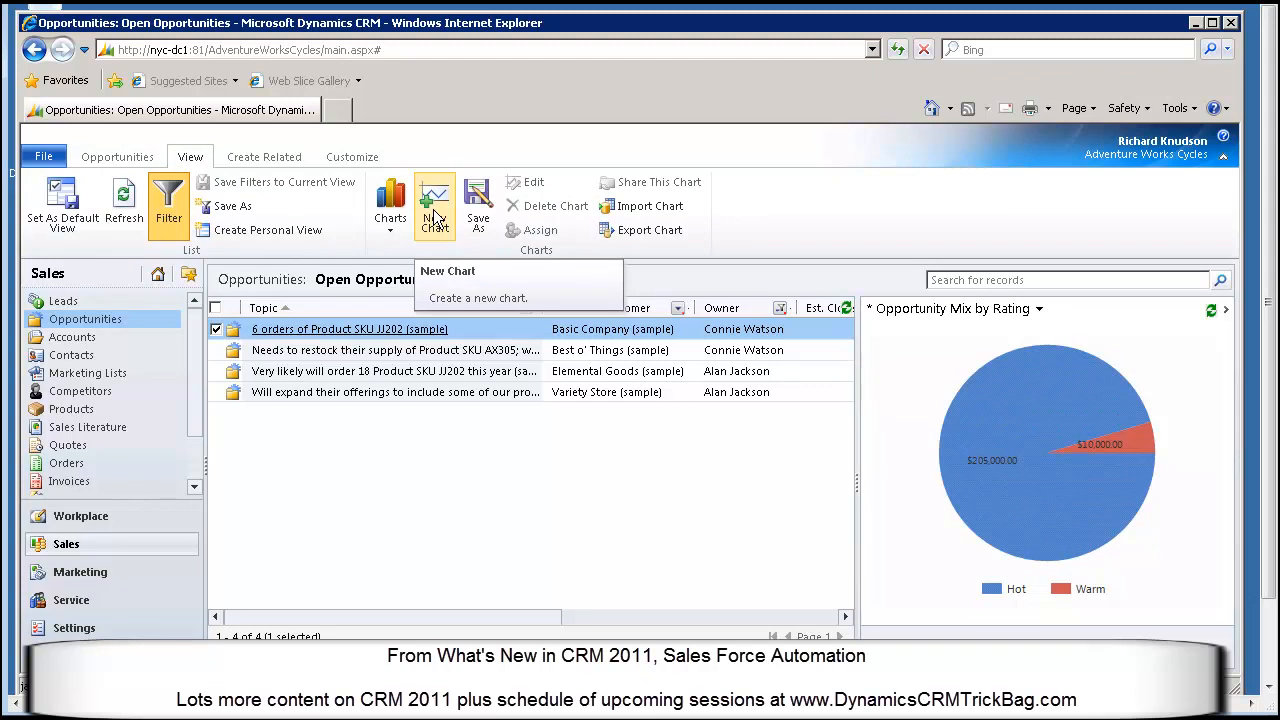
left_click(1041, 312)
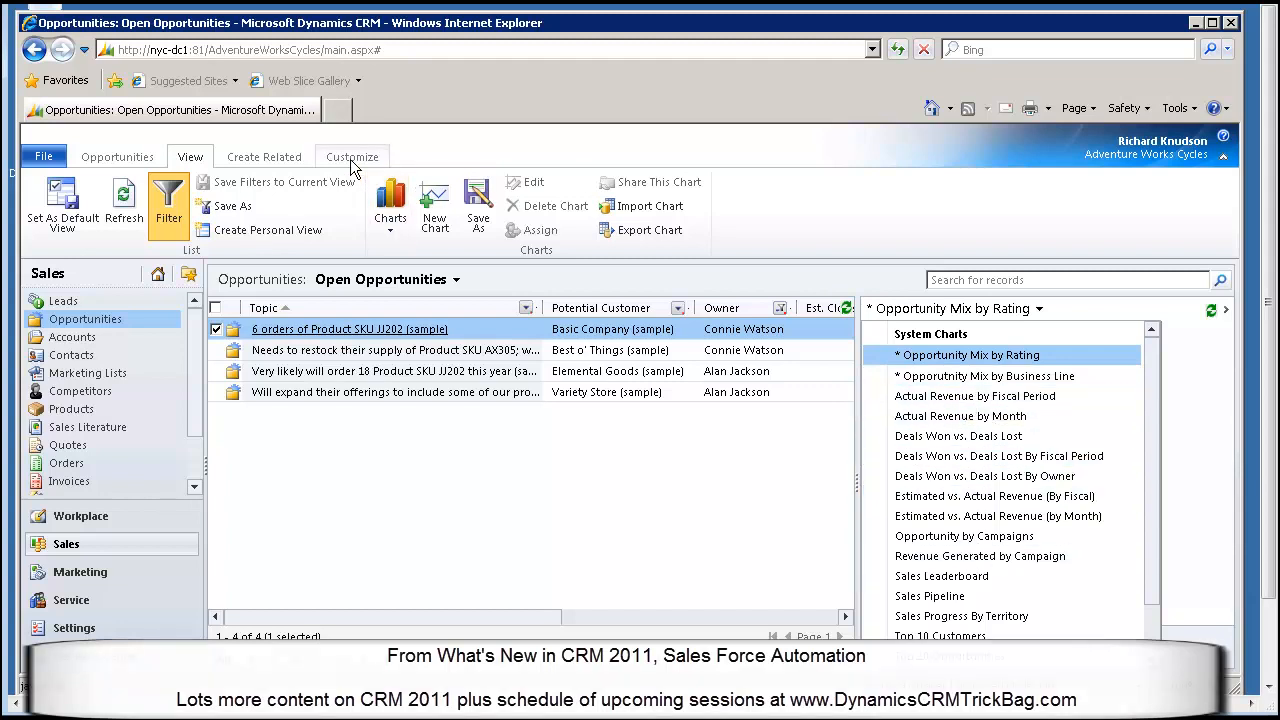
left_click(352, 158)
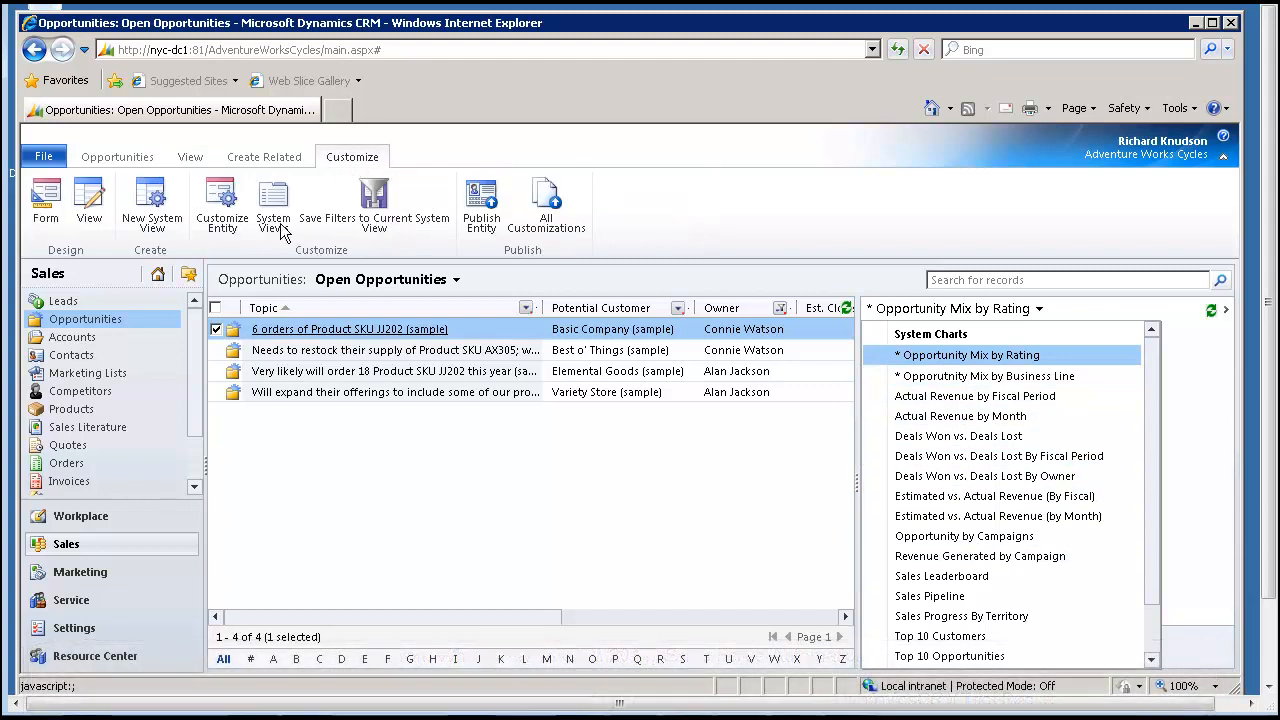
left_click(222, 200)
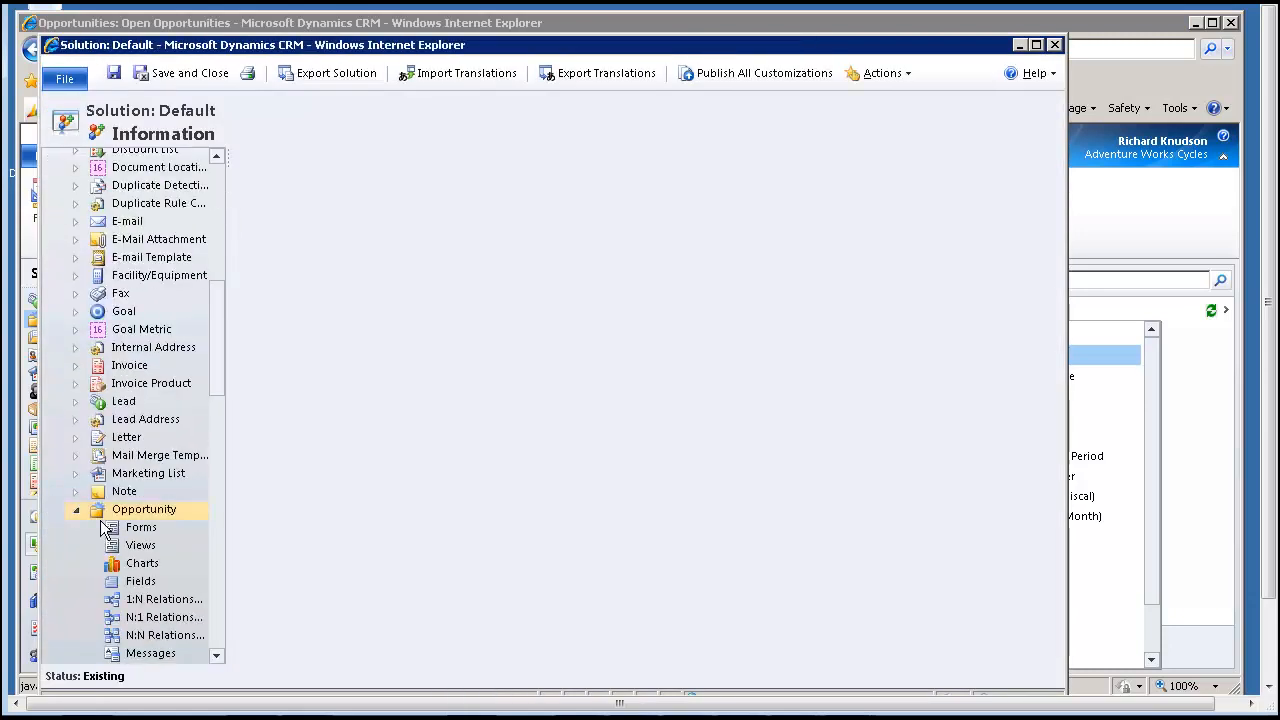
left_click(135, 594)
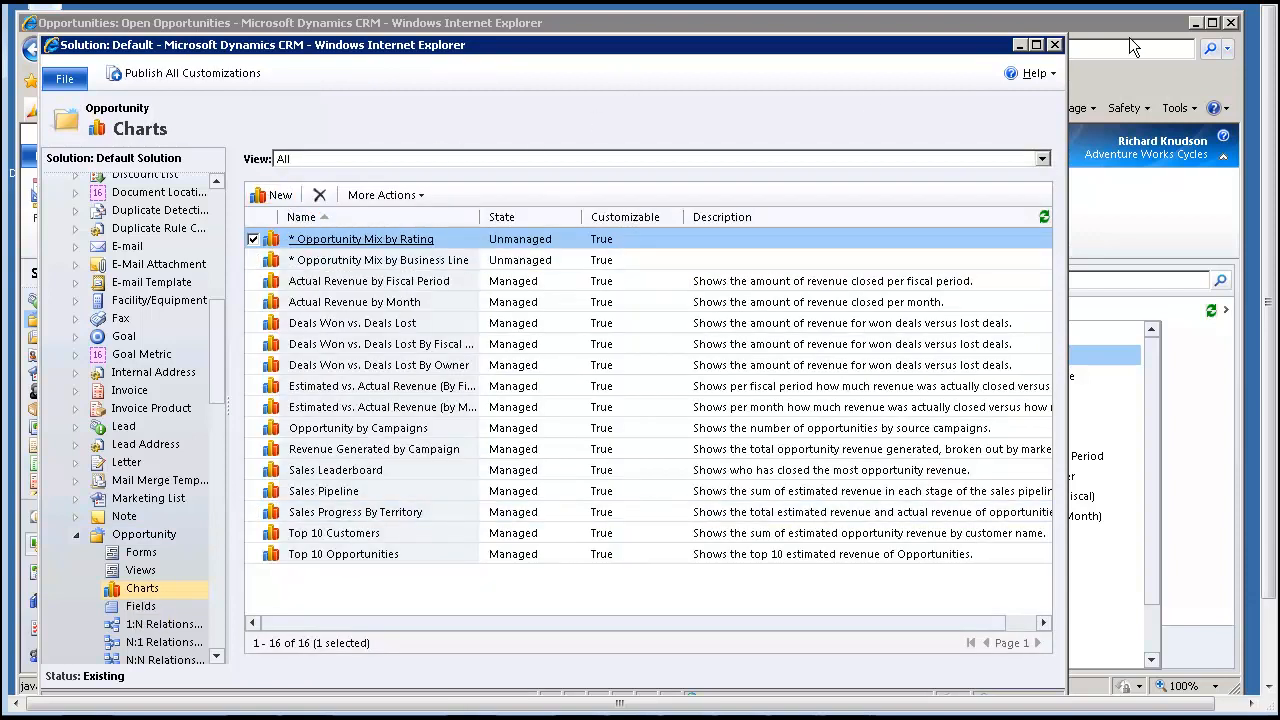
left_click(1054, 45)
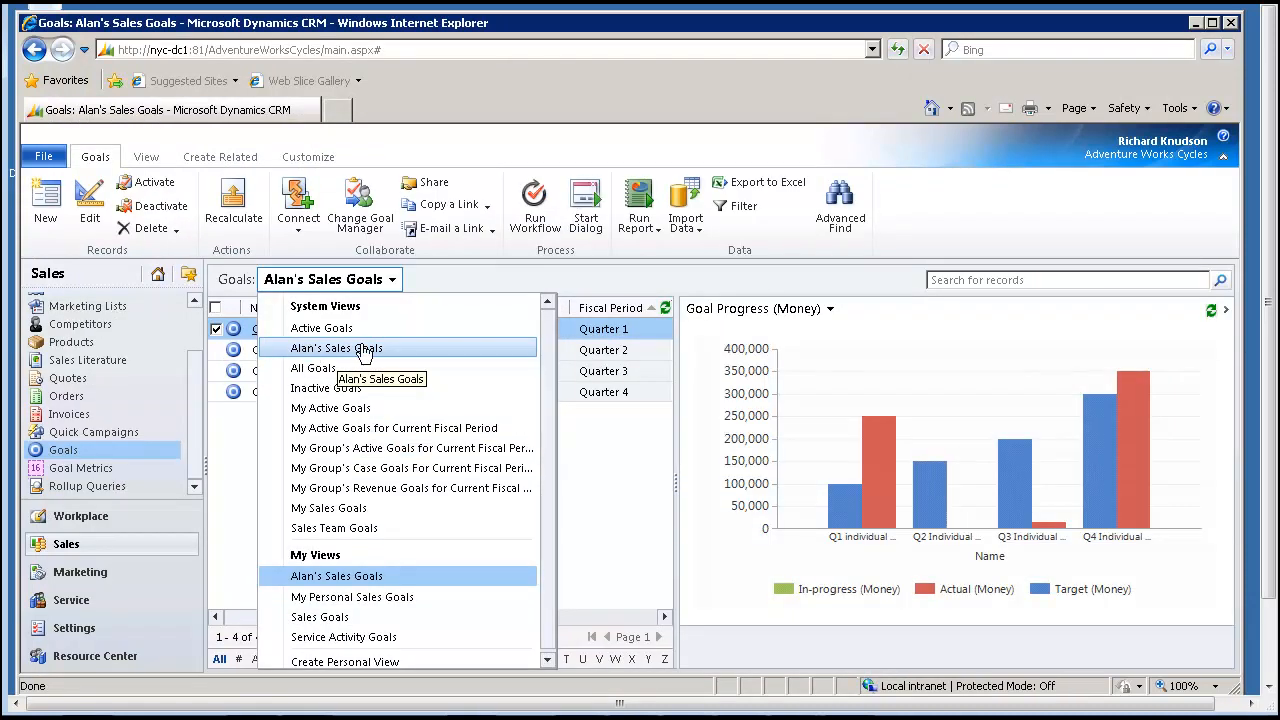
Step: Switch the Goals list and its Goal Progress (Money) chart to the My Sales Goals view
left_click(362, 350)
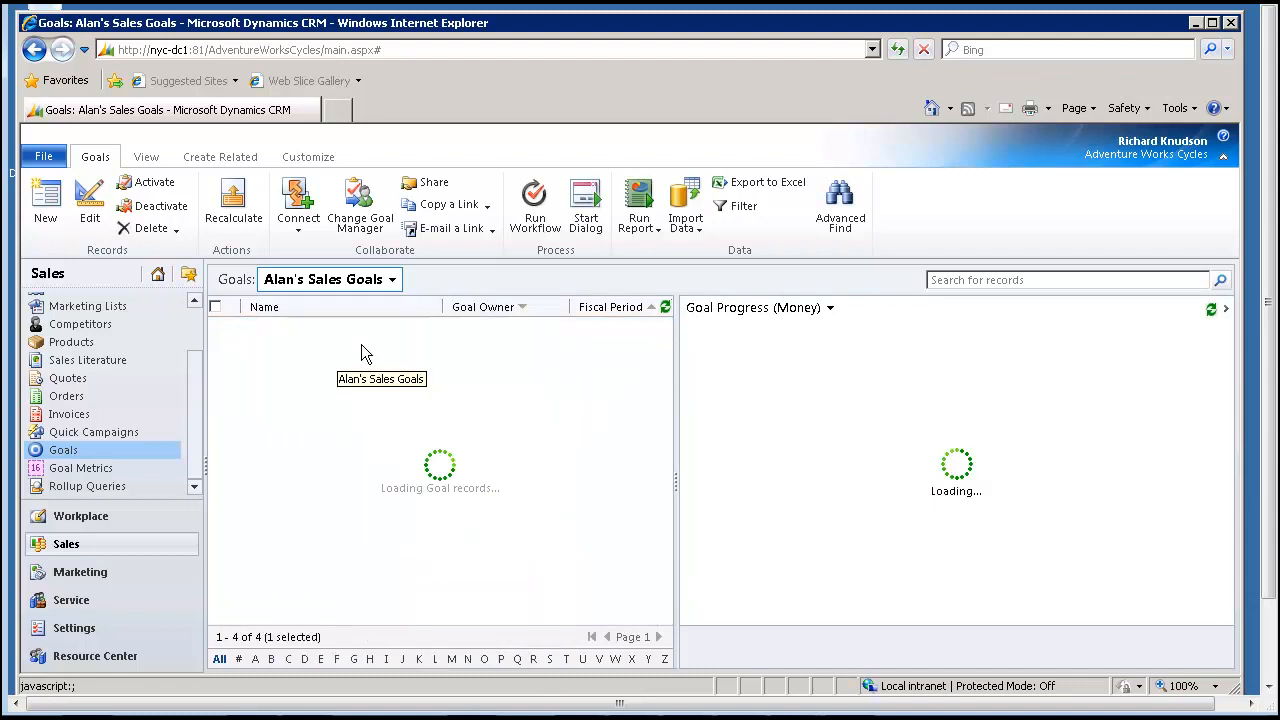
left_click(392, 280)
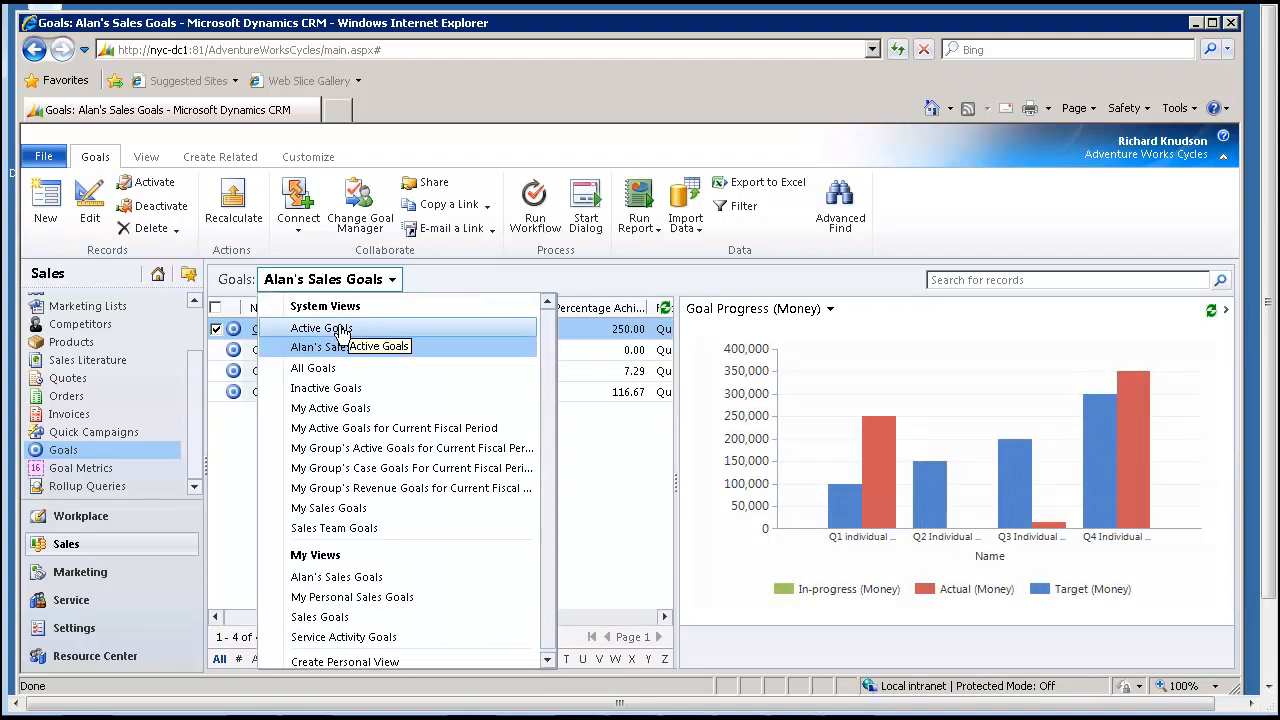
left_click(350, 510)
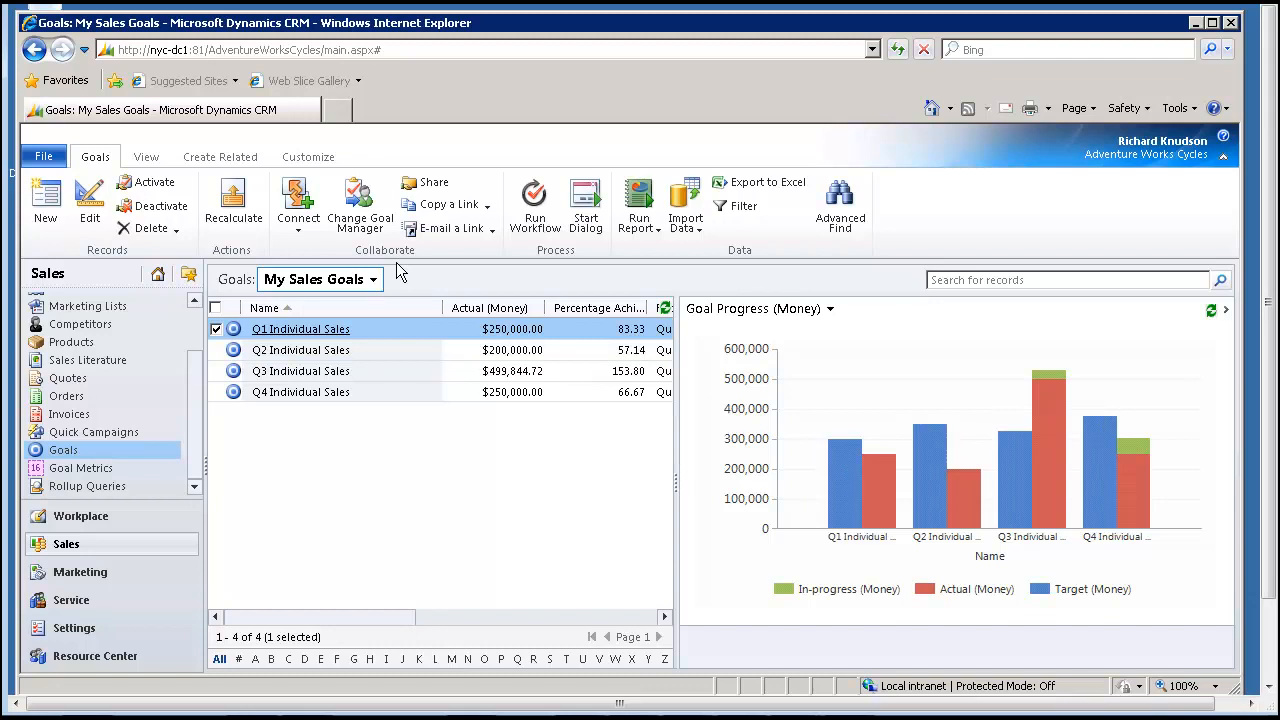
Step: Open the Personal Sales Dashboard in the Workplace area
left_click_drag(200, 400, 200, 316)
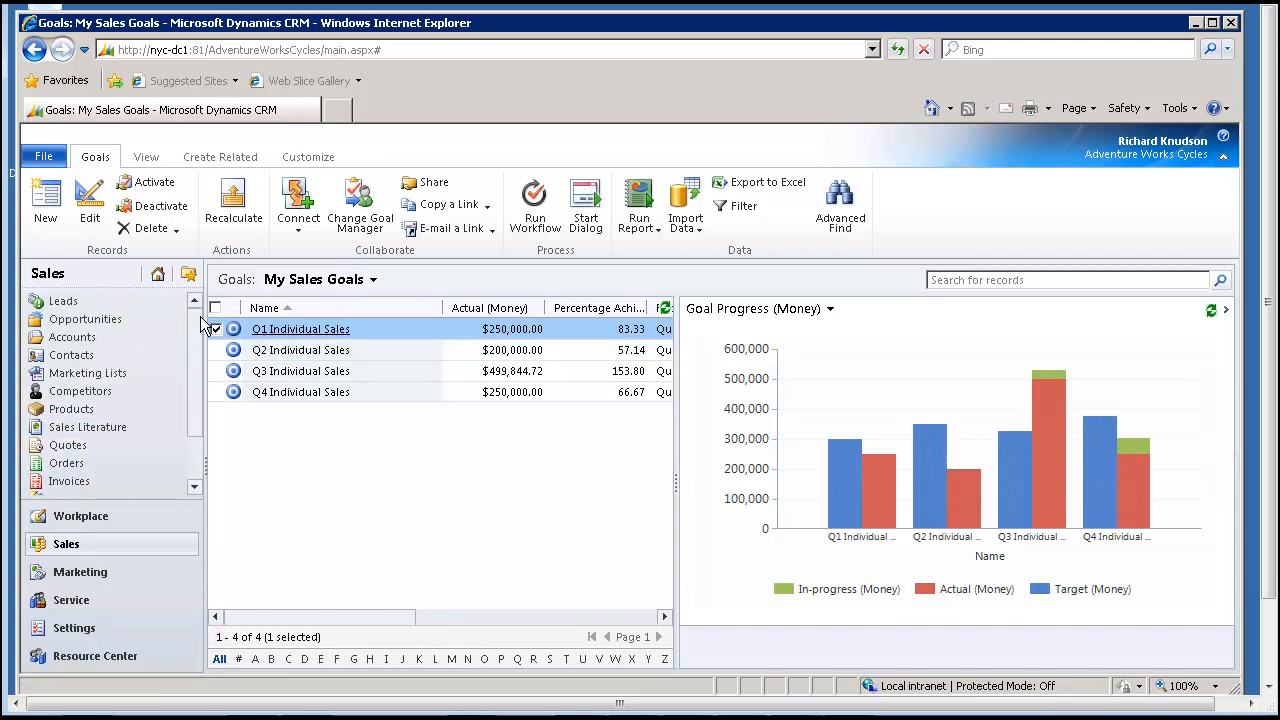
left_click(82, 521)
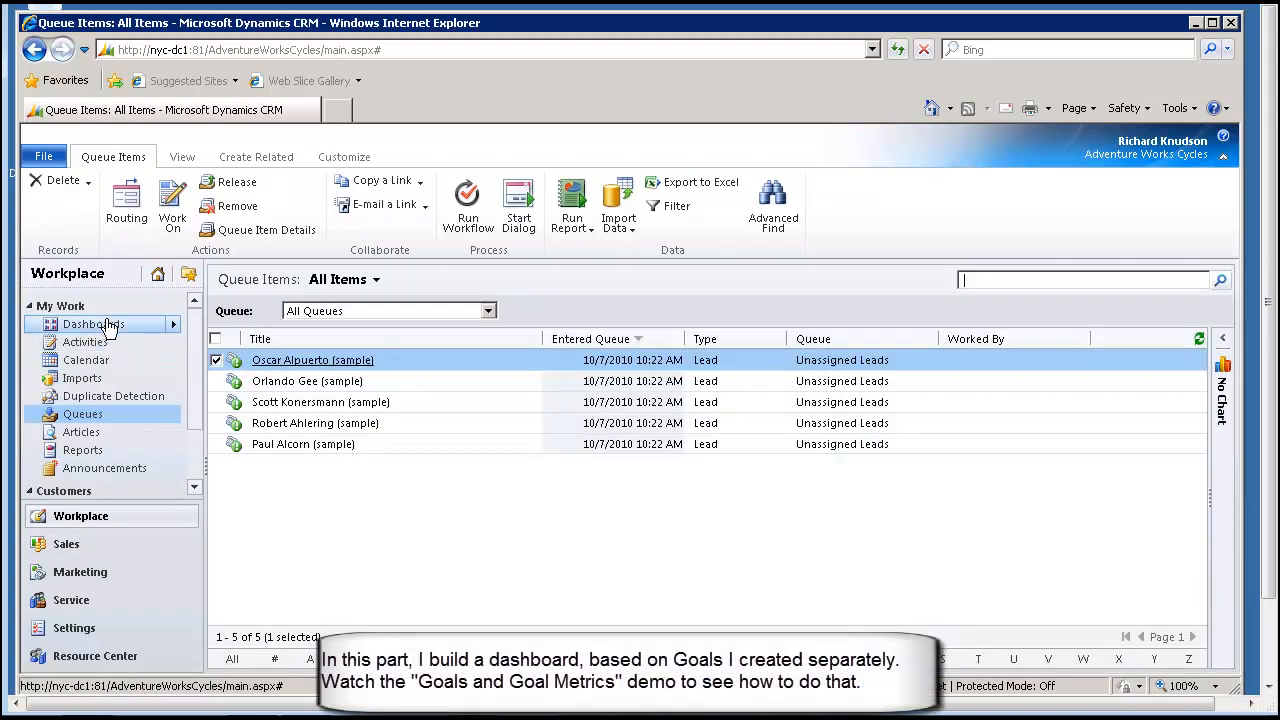
left_click(173, 327)
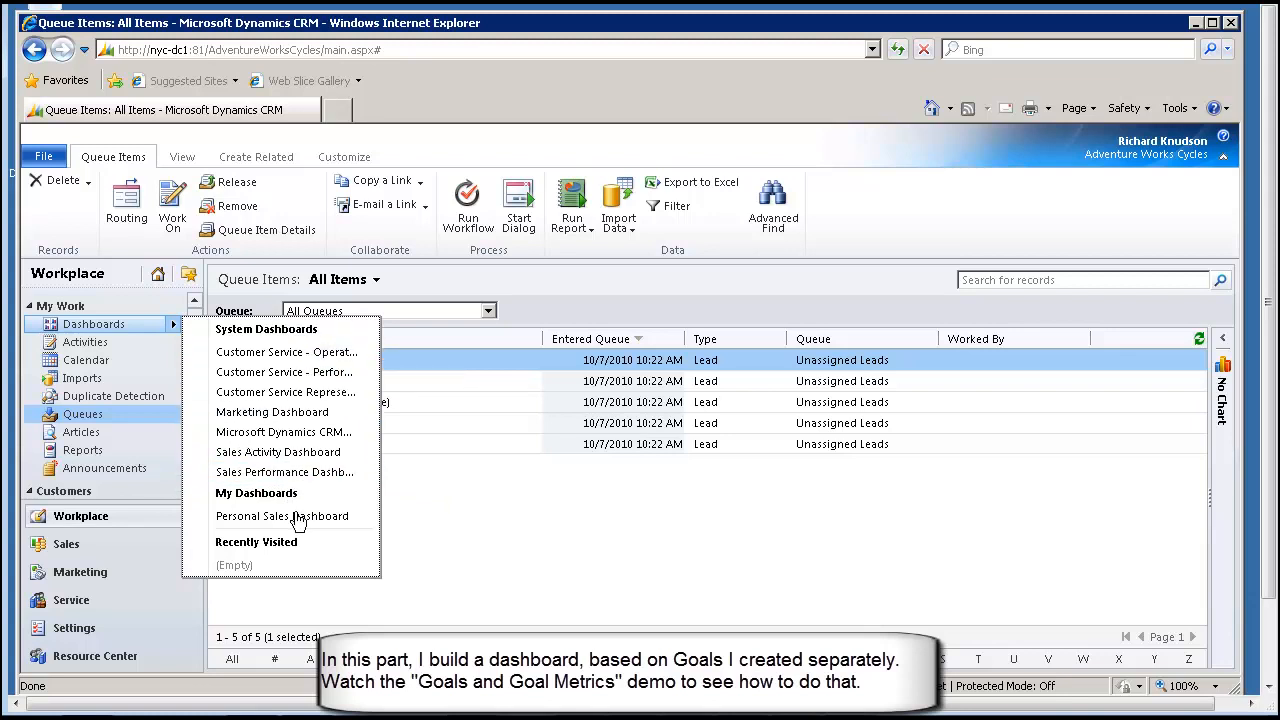
left_click(262, 518)
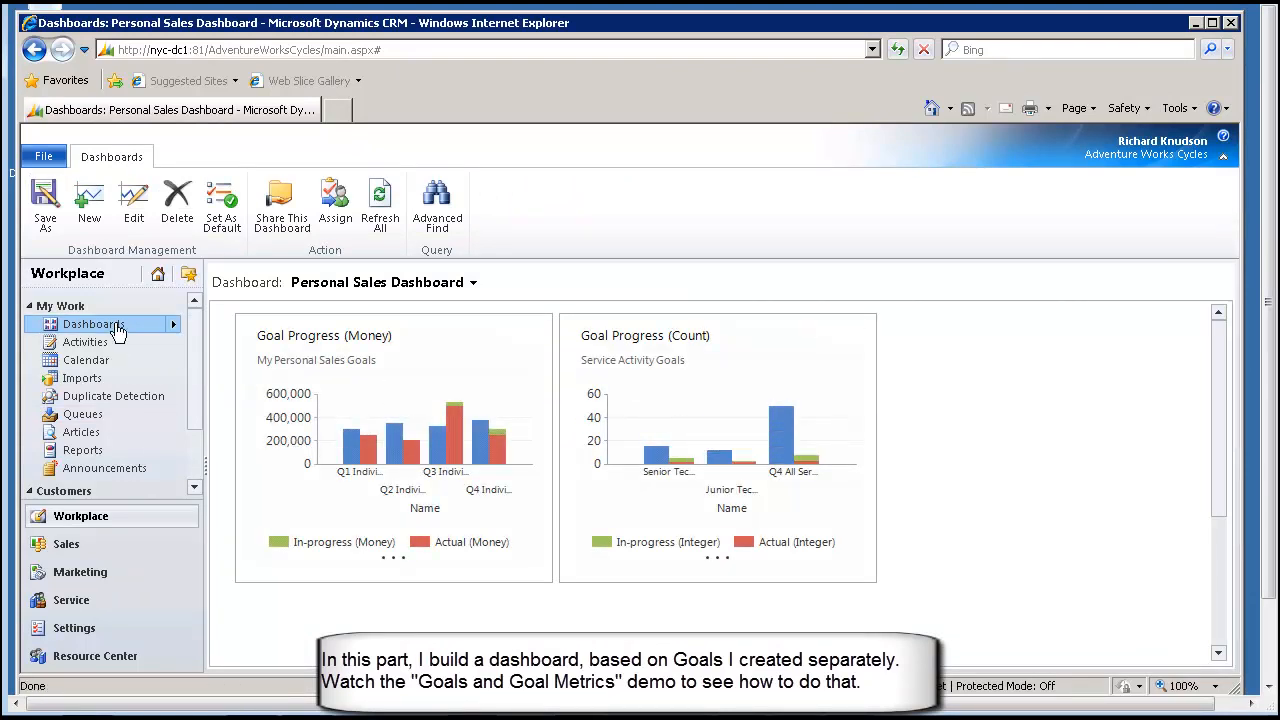
Step: Go to the Customizations settings and open the default solution for customizing the system
left_click(84, 630)
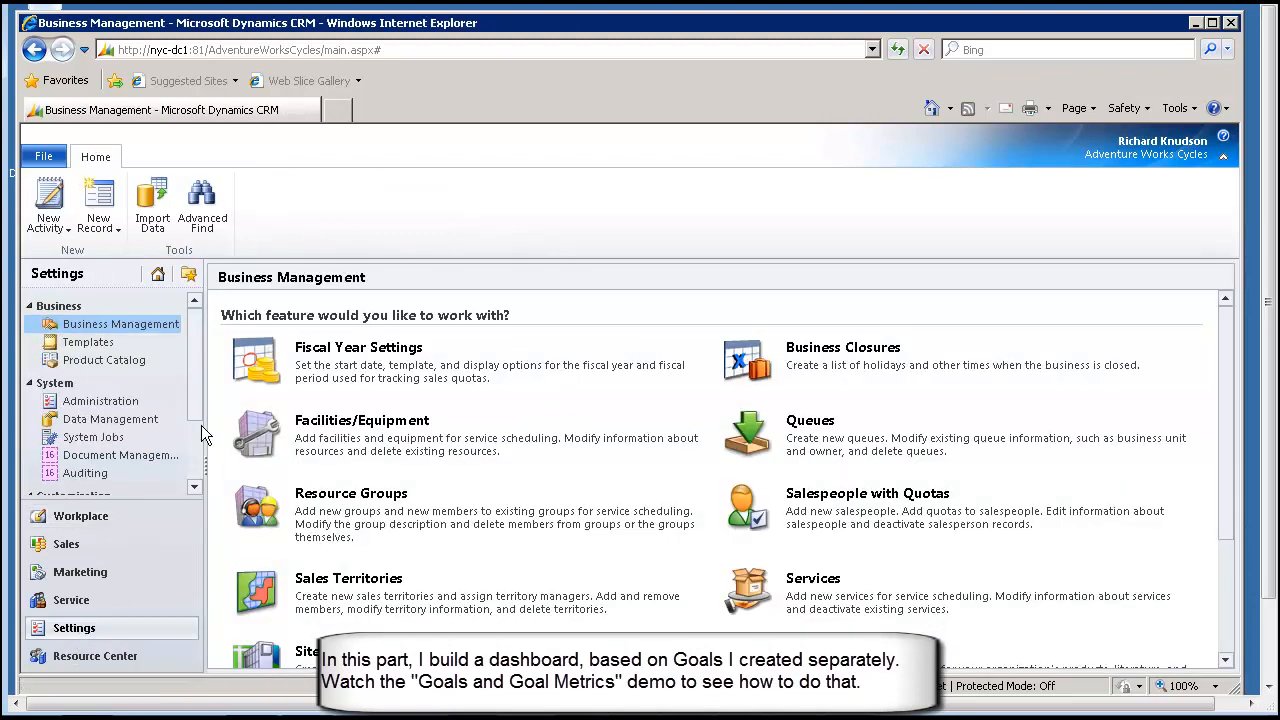
scroll(198, 402, "down", 2)
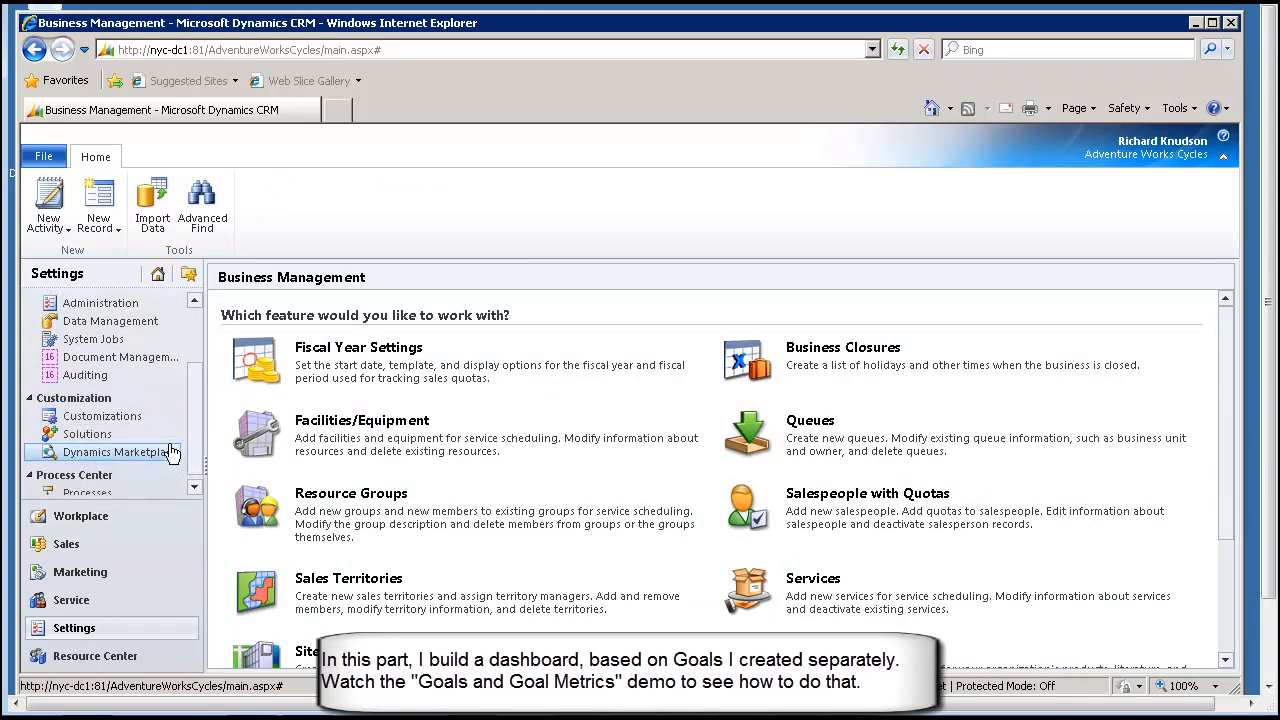
left_click(133, 420)
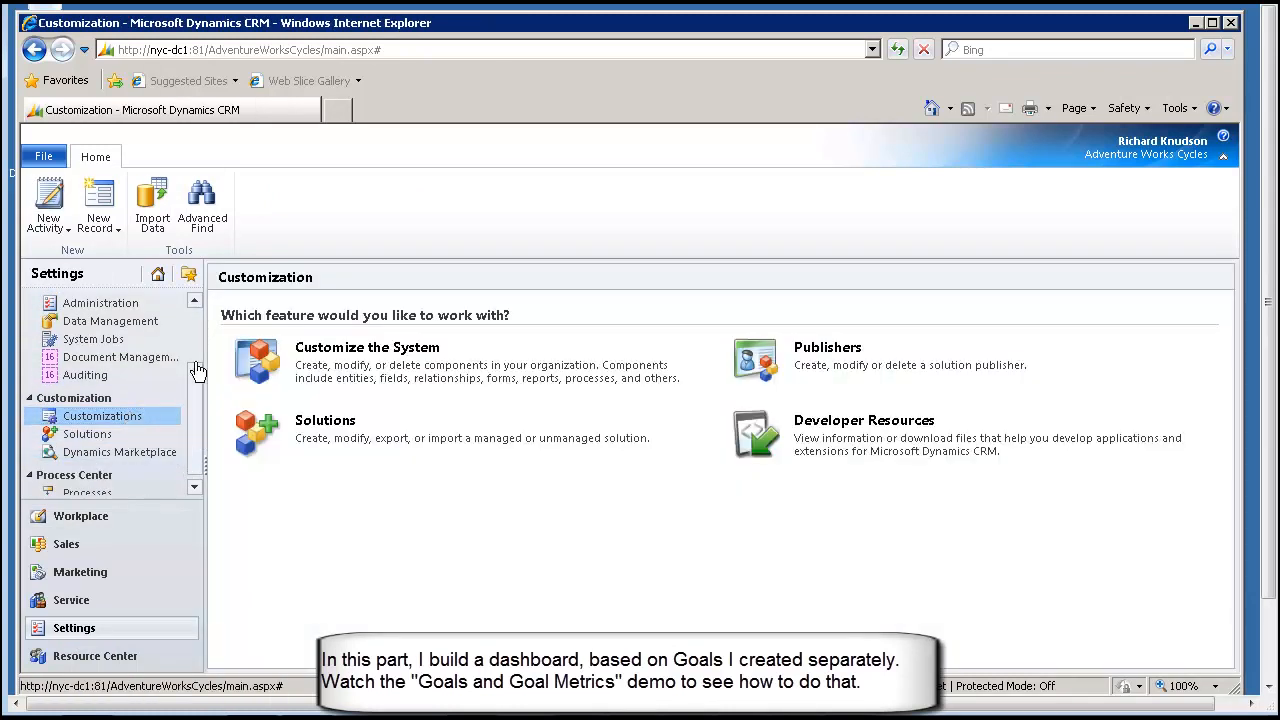
left_click(338, 357)
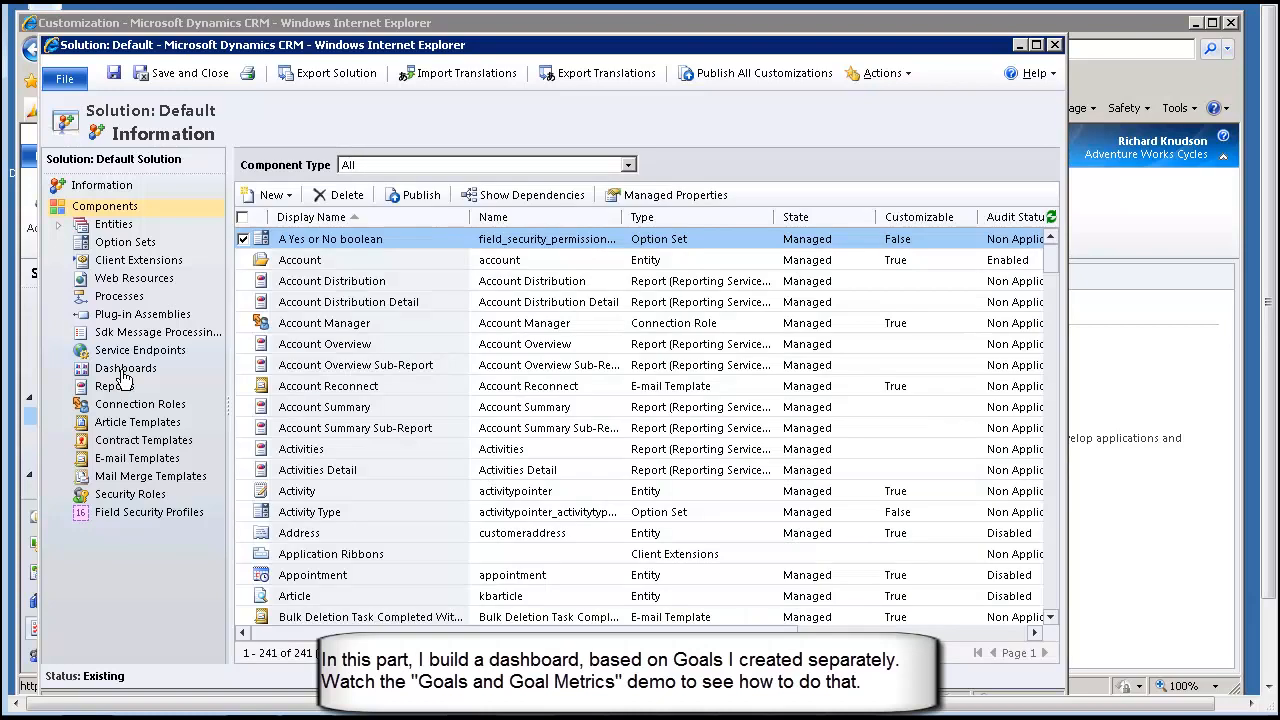
Step: Create a new dashboard in the default solution using the 3-Column Regular Dashboard layout
left_click(124, 370)
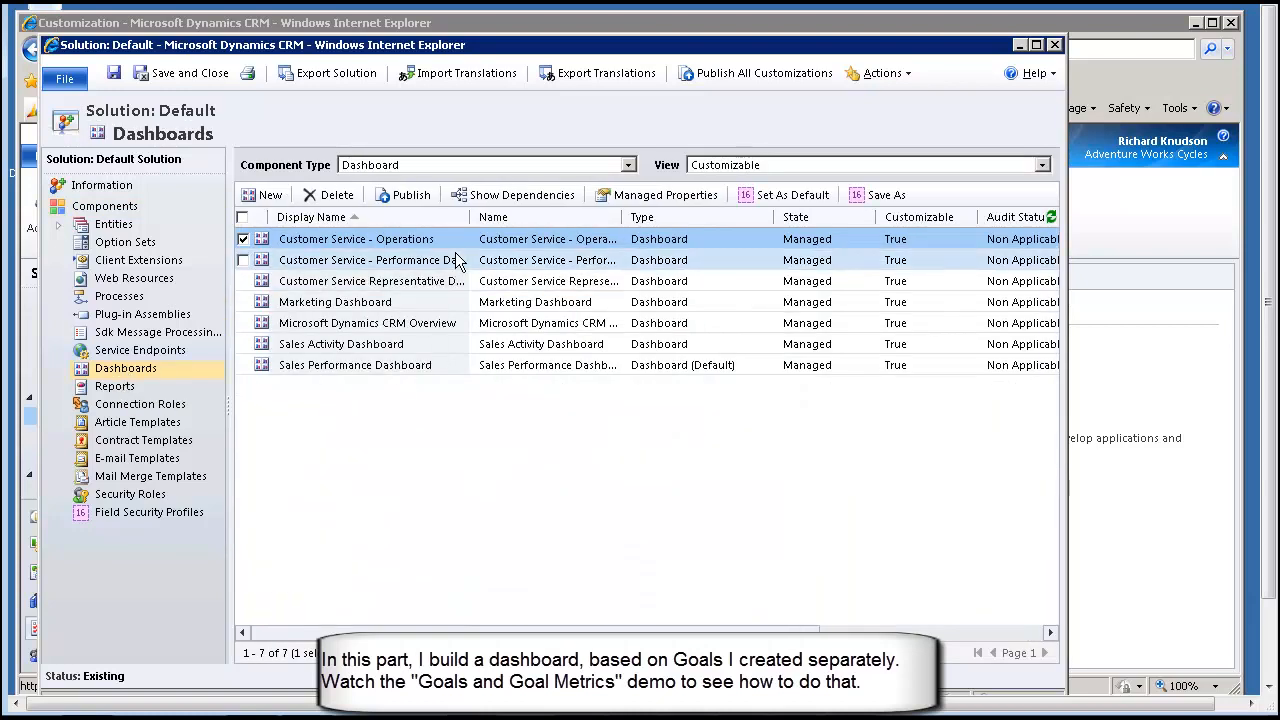
left_click(266, 195)
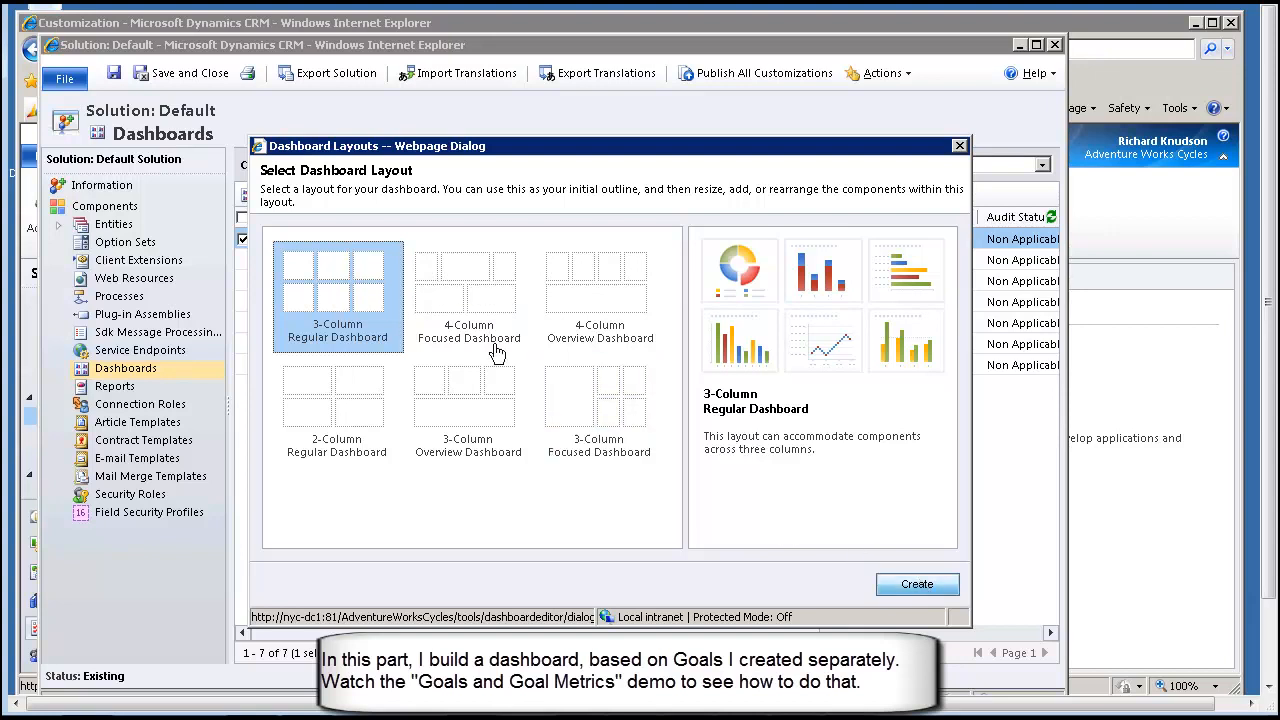
left_click(918, 584)
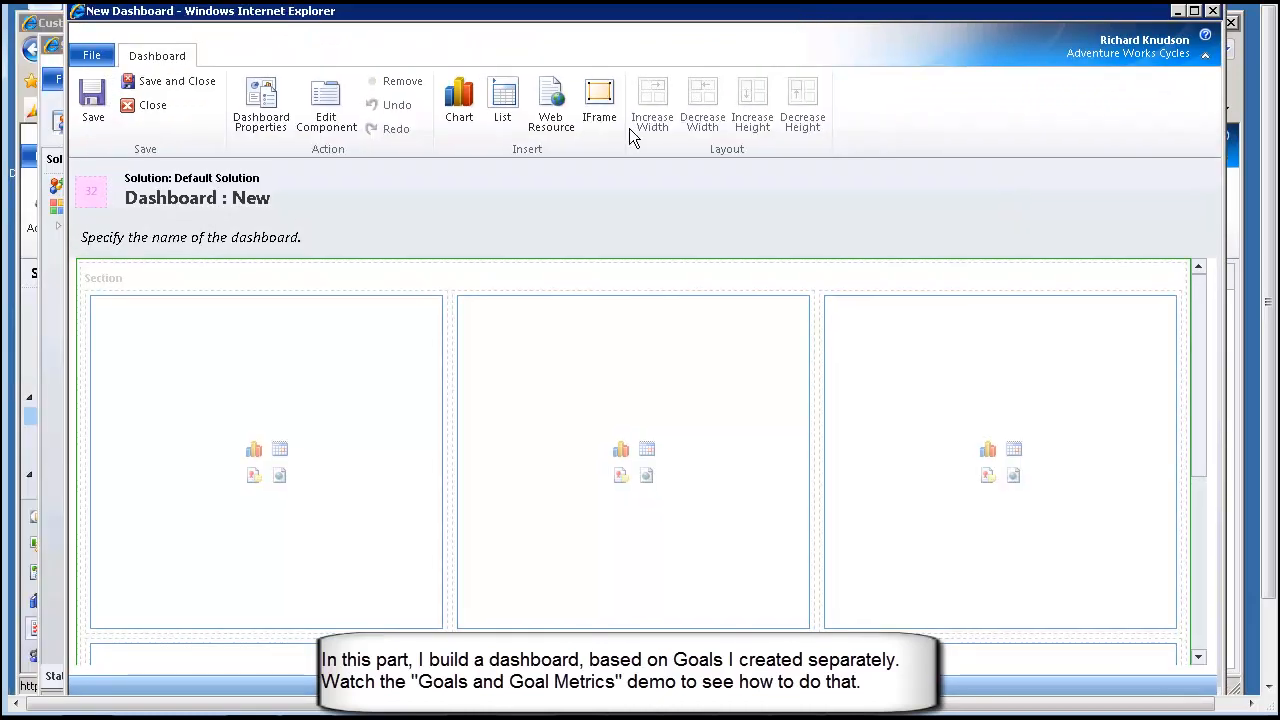
Step: Insert a Goal chart in the dashboard's first cell using the Sales Team Goals view and the Goal Progress (Money) chart
left_click(237, 390)
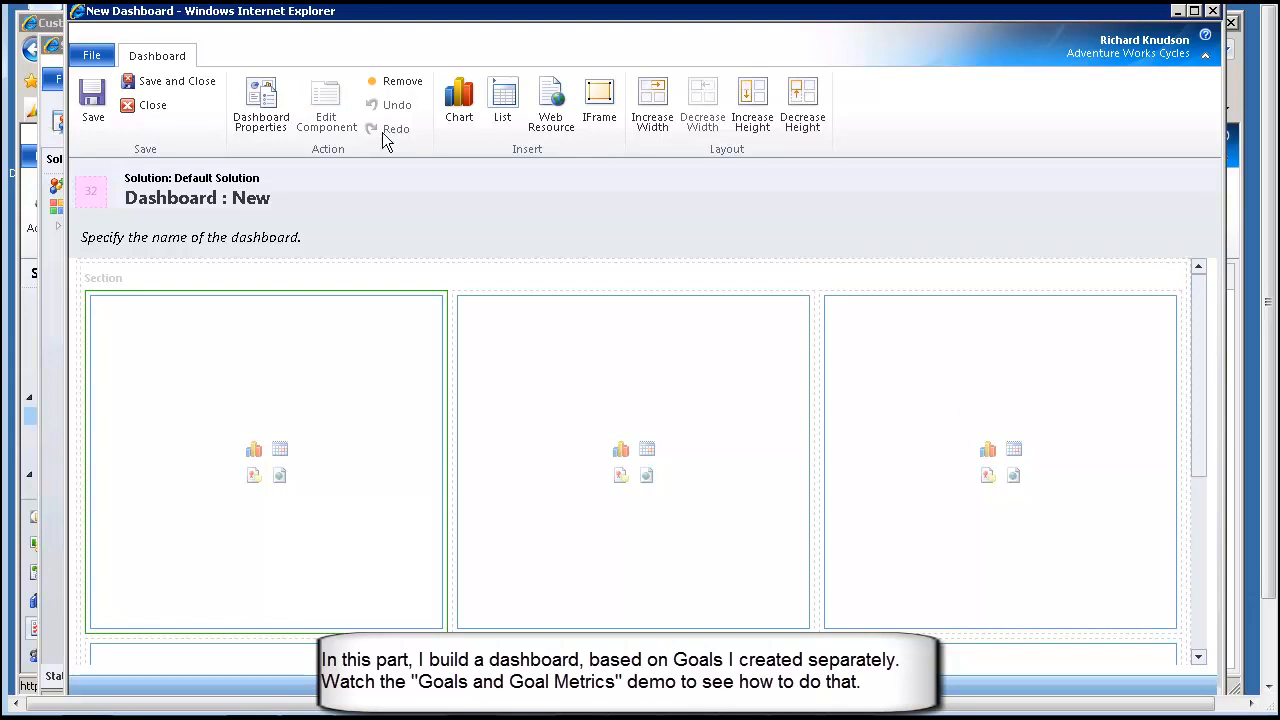
left_click(637, 417)
left_click(319, 411)
left_click(459, 106)
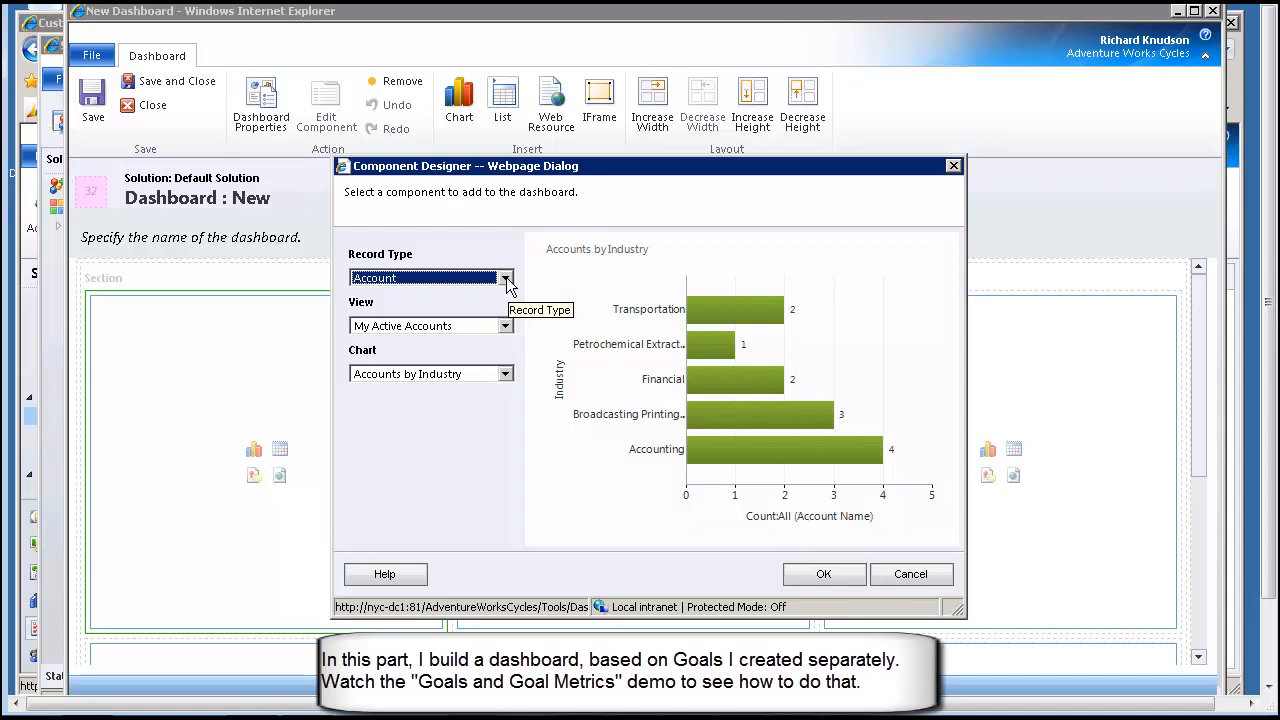
left_click(506, 280)
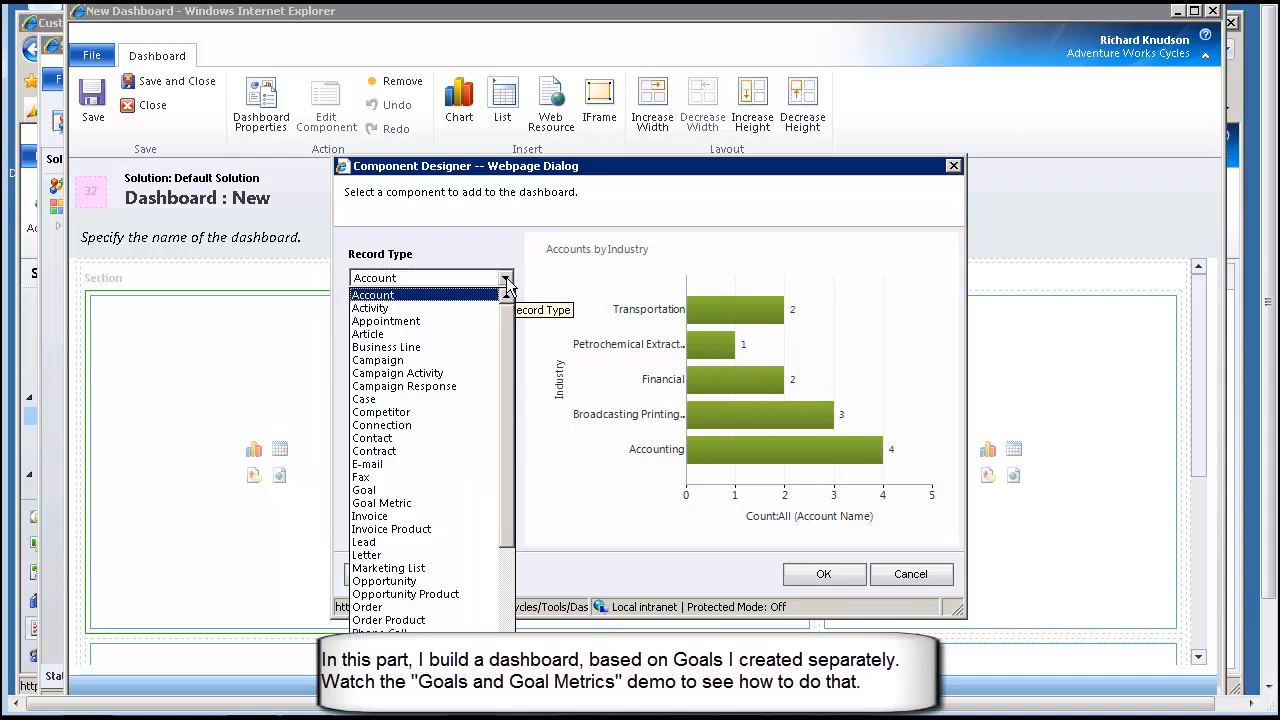
left_click(408, 490)
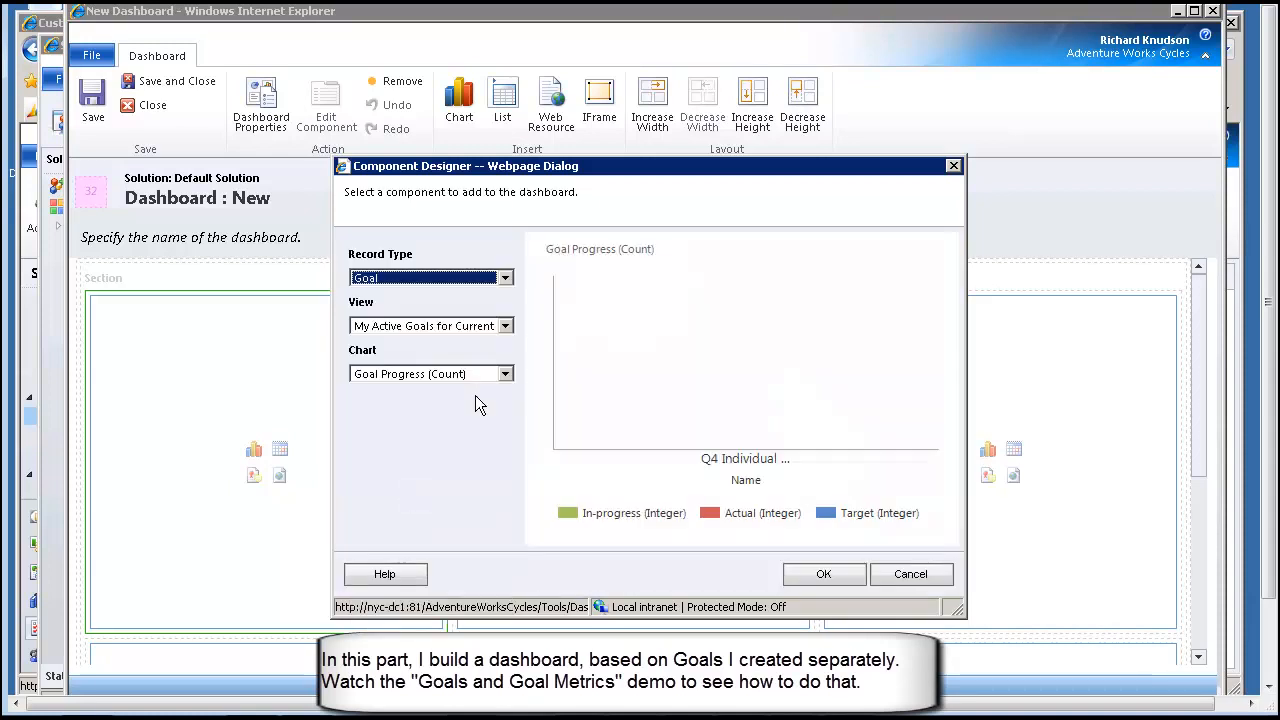
left_click(505, 326)
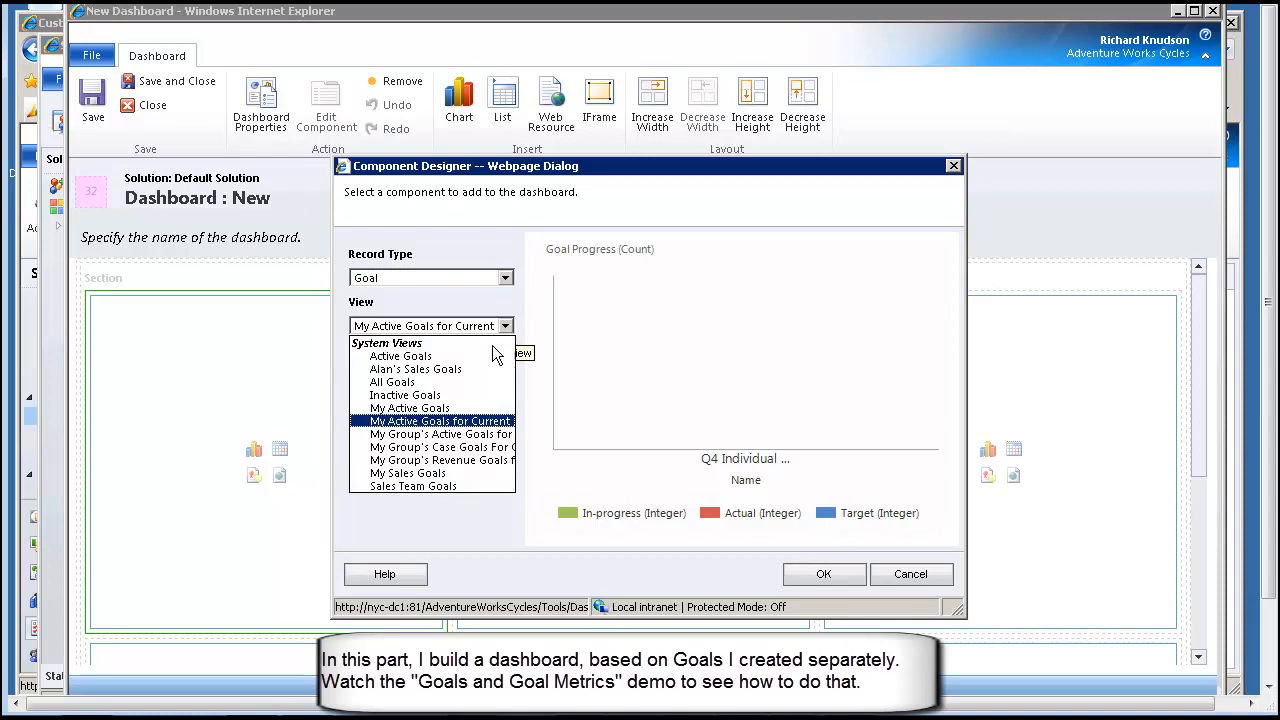
left_click(469, 486)
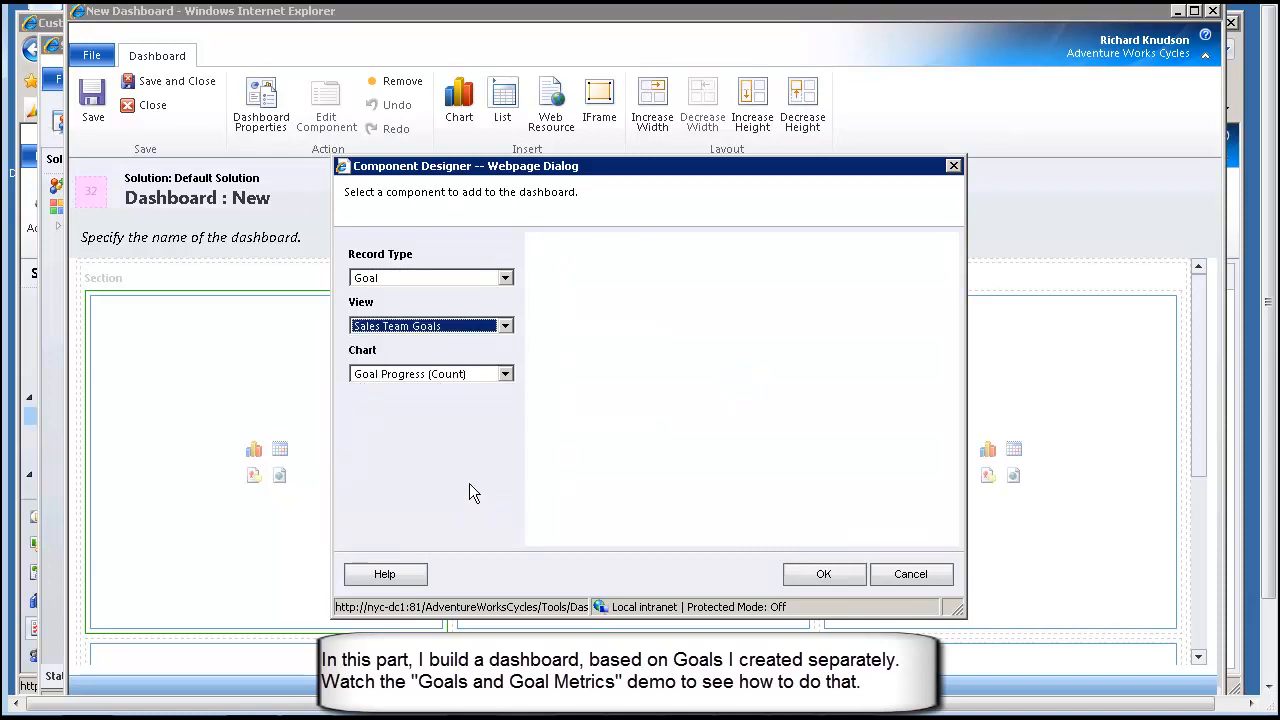
left_click(505, 374)
left_click(455, 418)
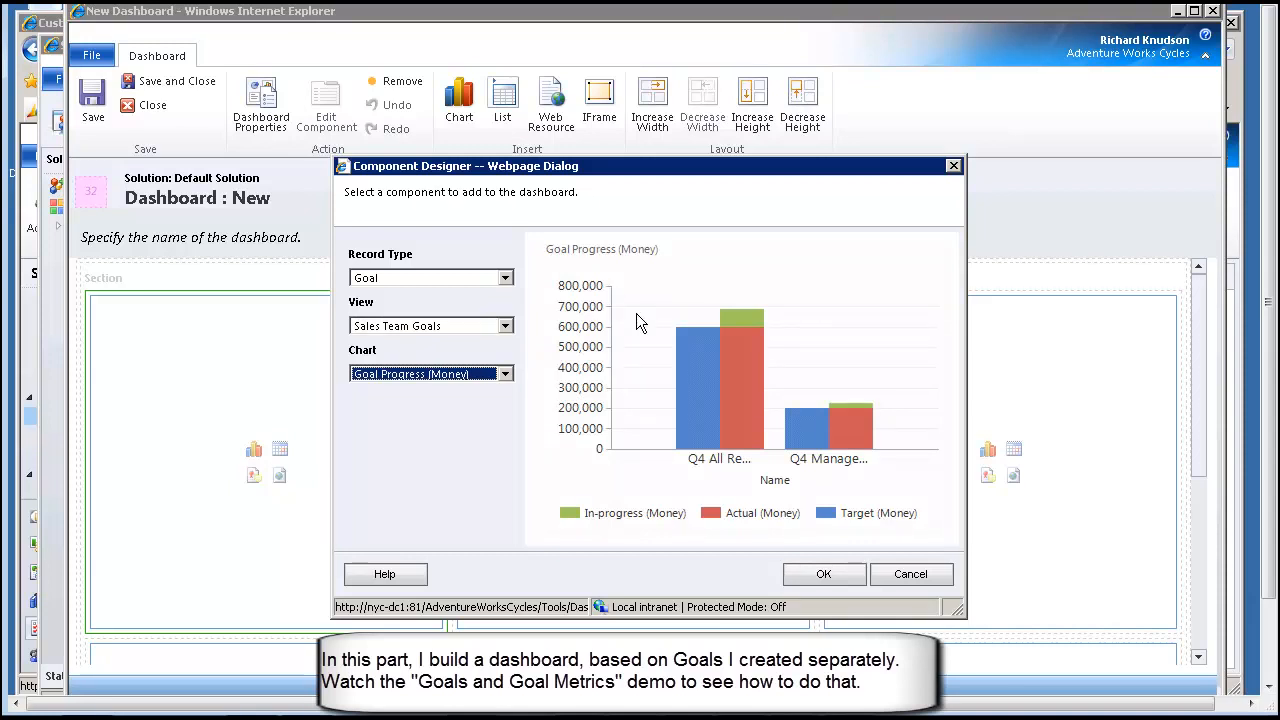
left_click(829, 578)
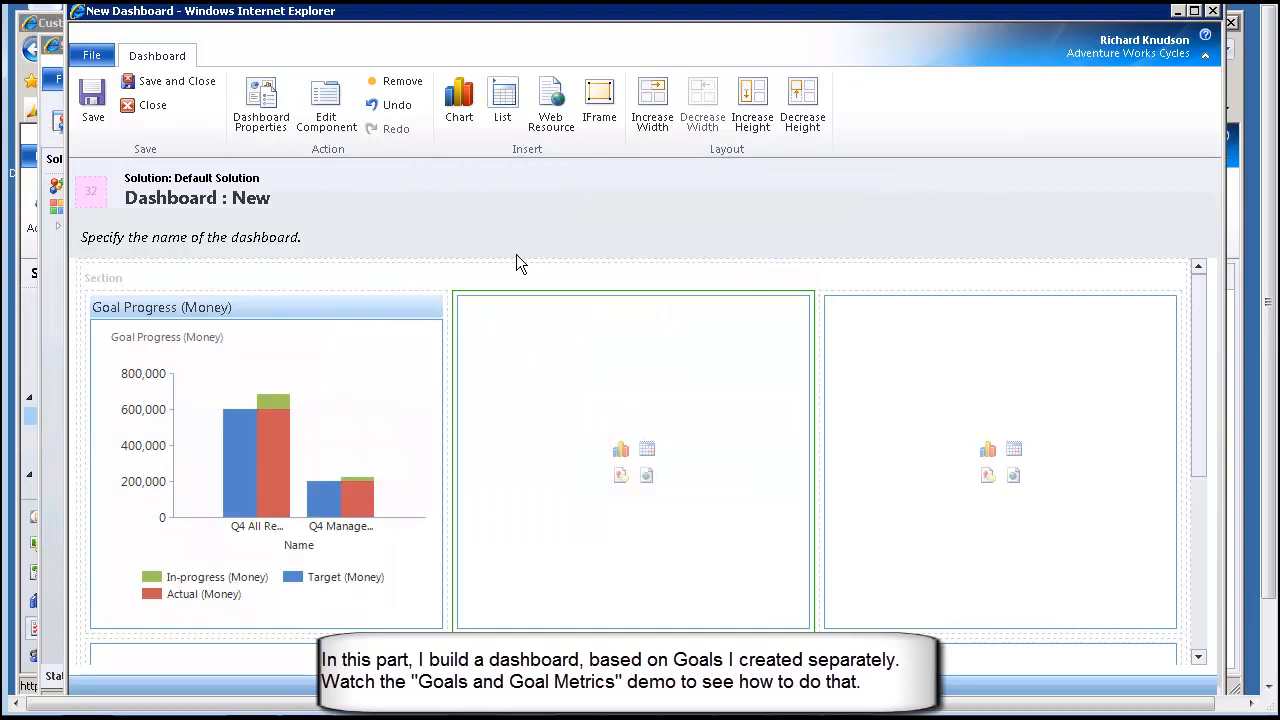
Step: Insert a Goal chart in the second cell using the My Sales Goals view and the Goal Progress (Money) chart
left_click(462, 112)
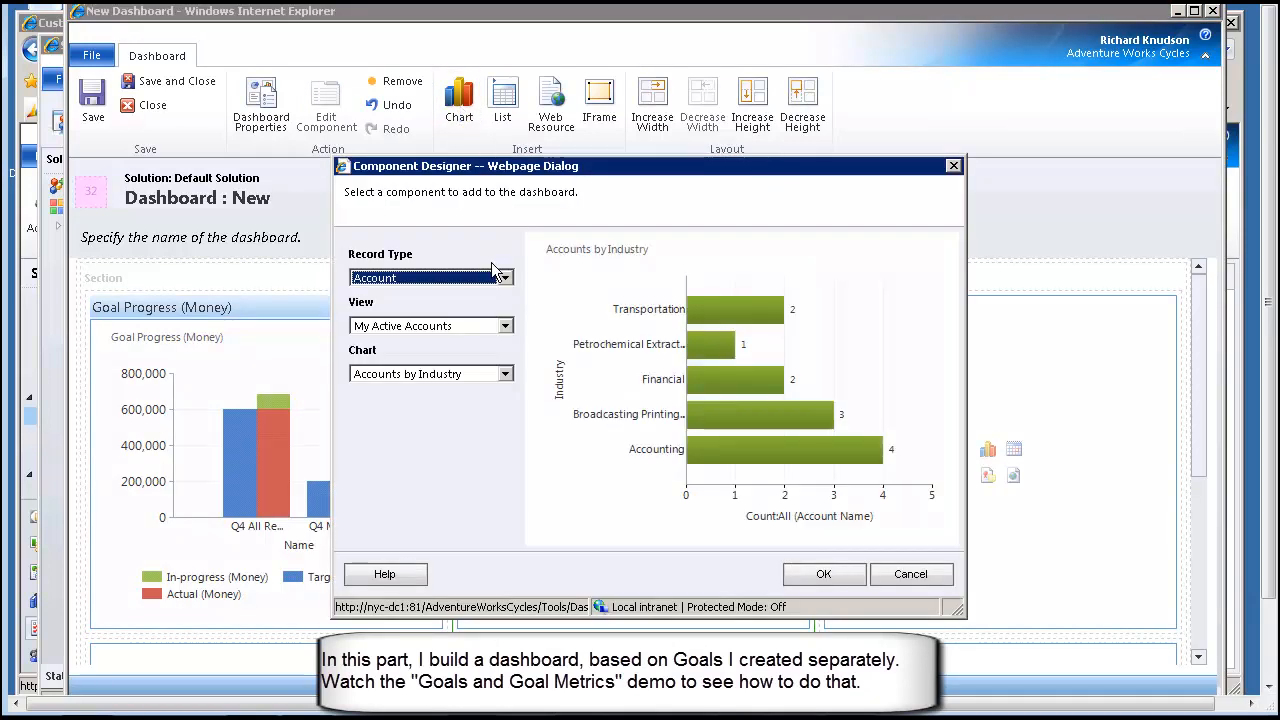
left_click(500, 277)
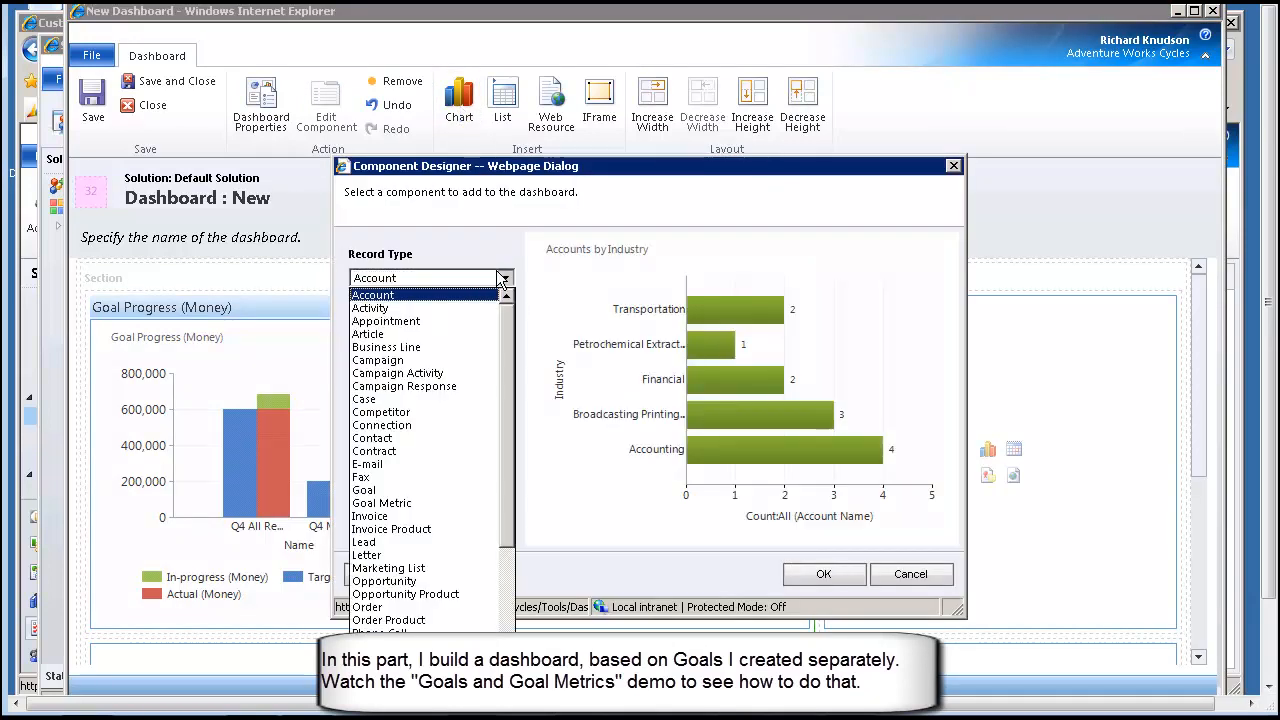
left_click(372, 491)
left_click(505, 327)
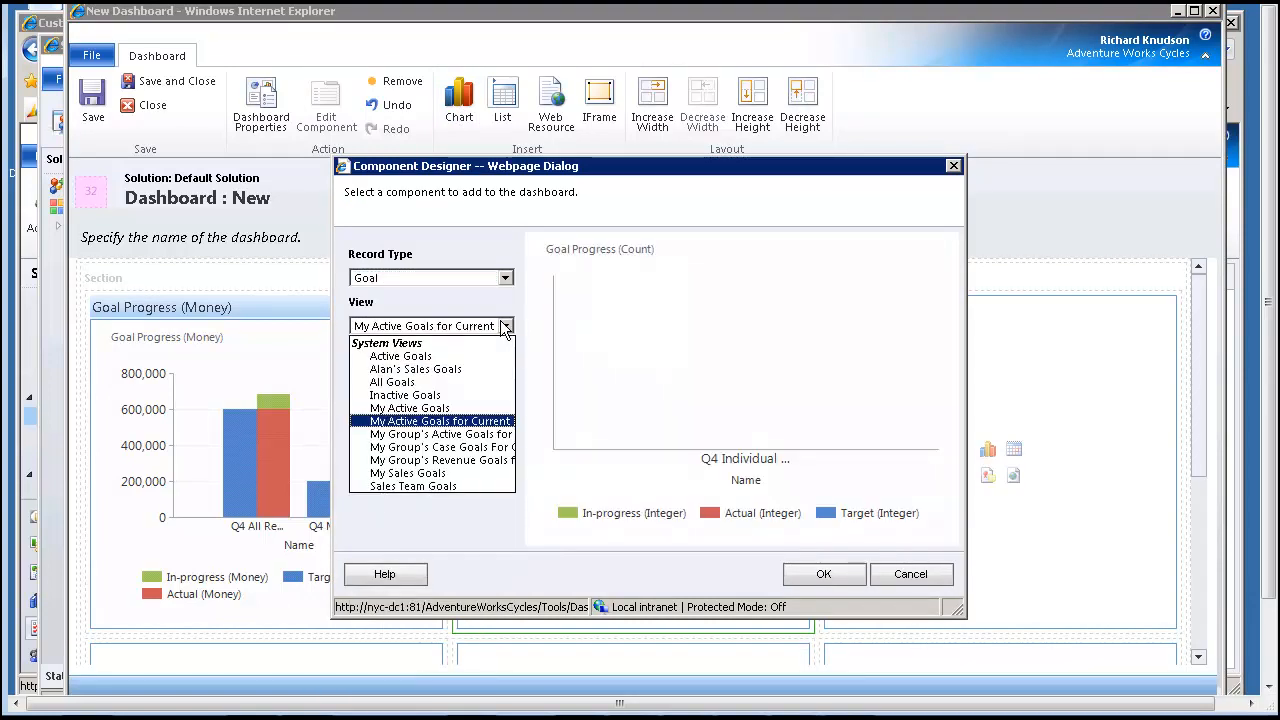
left_click(431, 476)
left_click(460, 374)
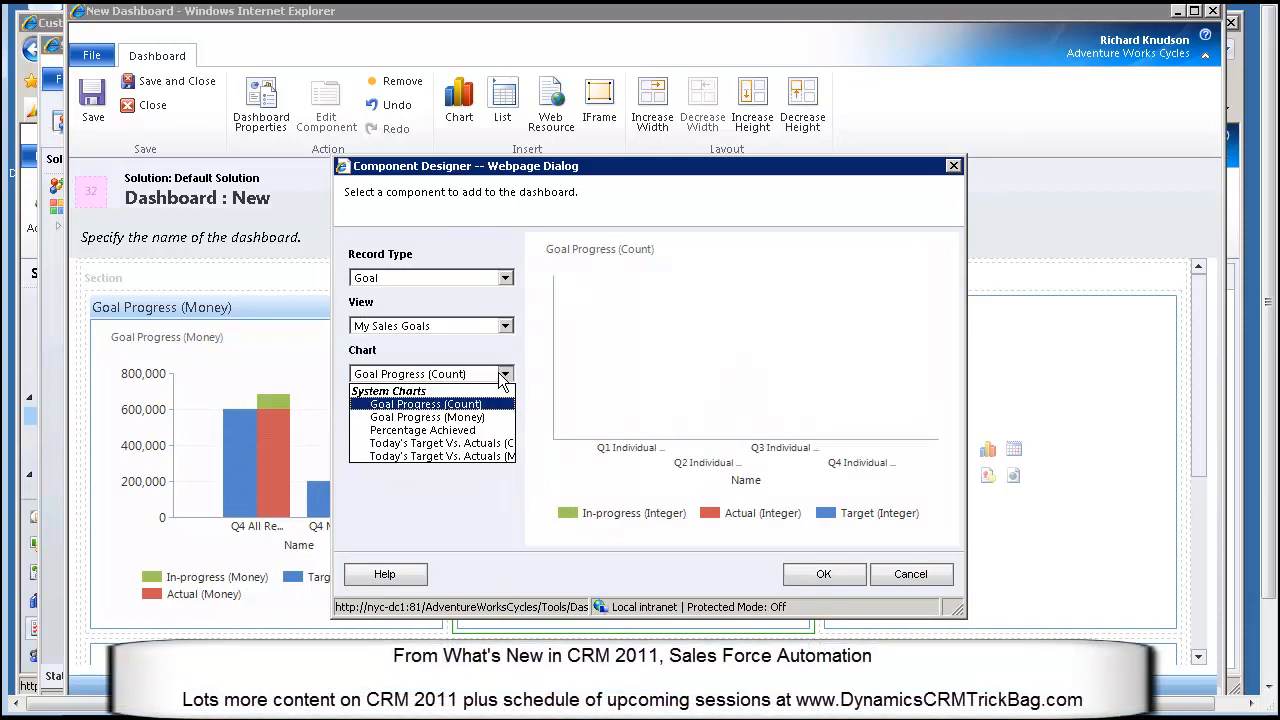
left_click(434, 416)
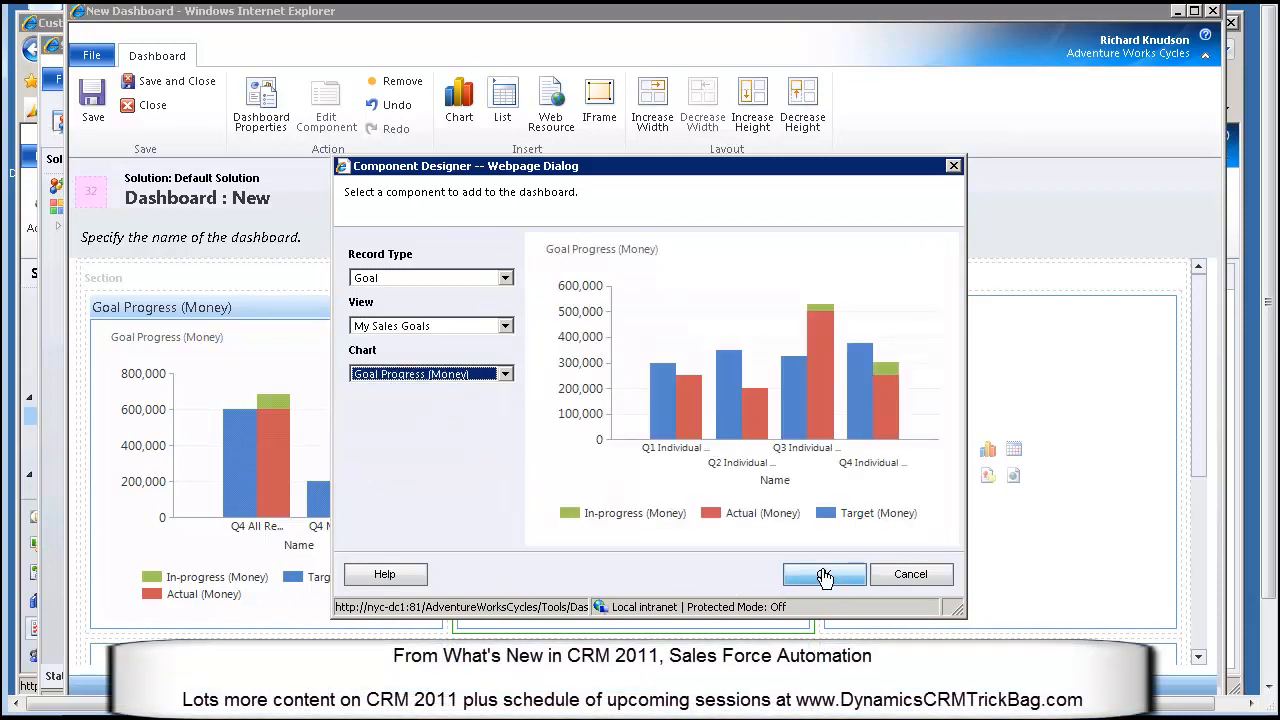
left_click(824, 575)
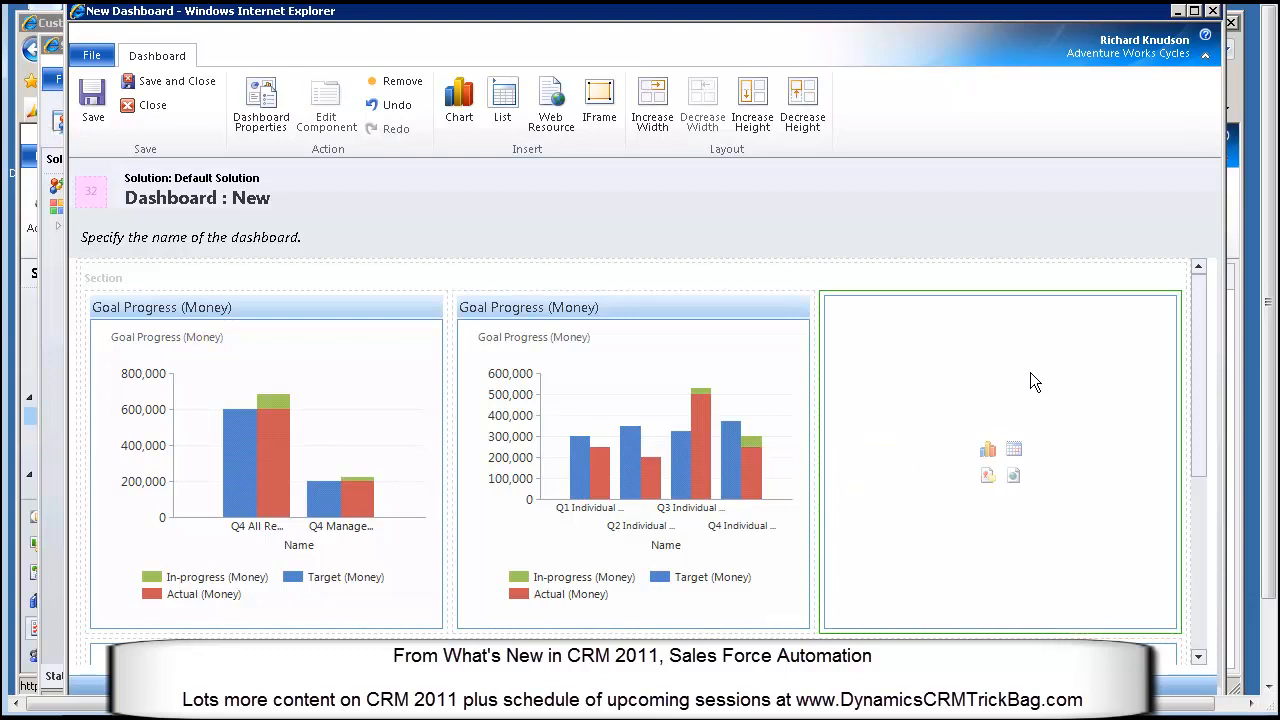
Step: Insert a Goal Progress (Money) chart for the Goal record type in the third cell, using the view named after an individual salesperson's Sales Goals
left_click(458, 100)
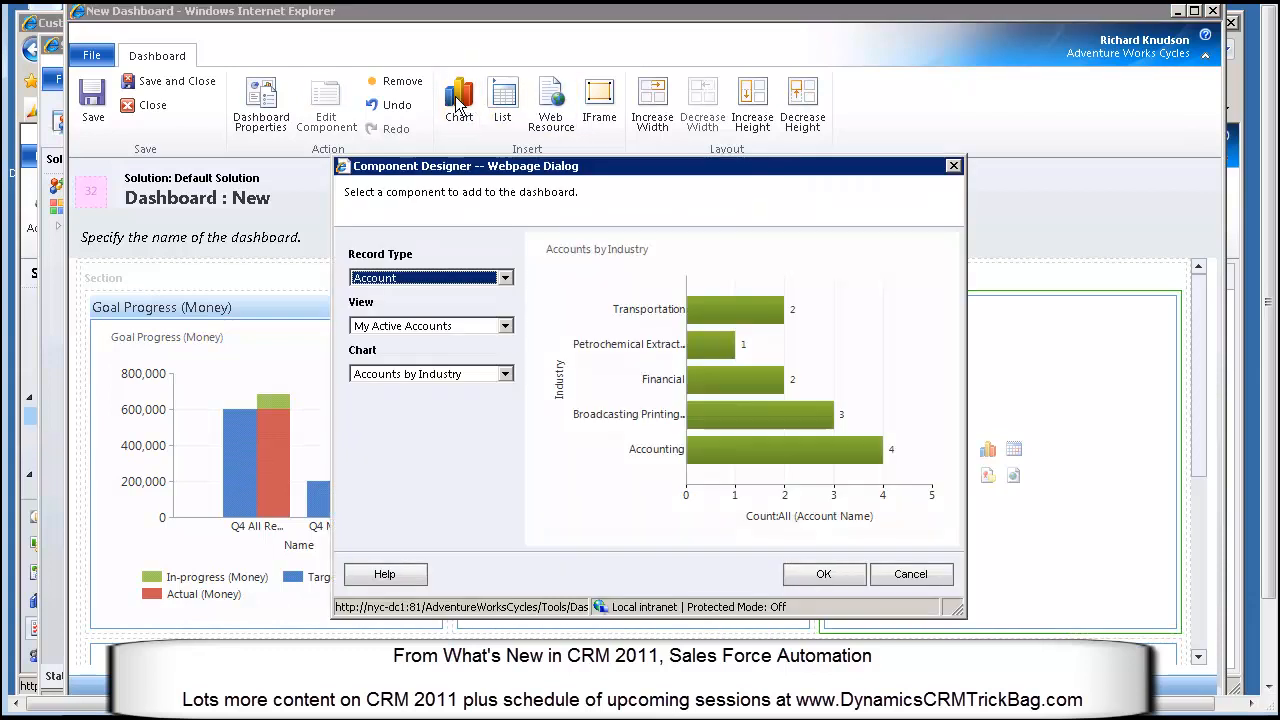
left_click(446, 279)
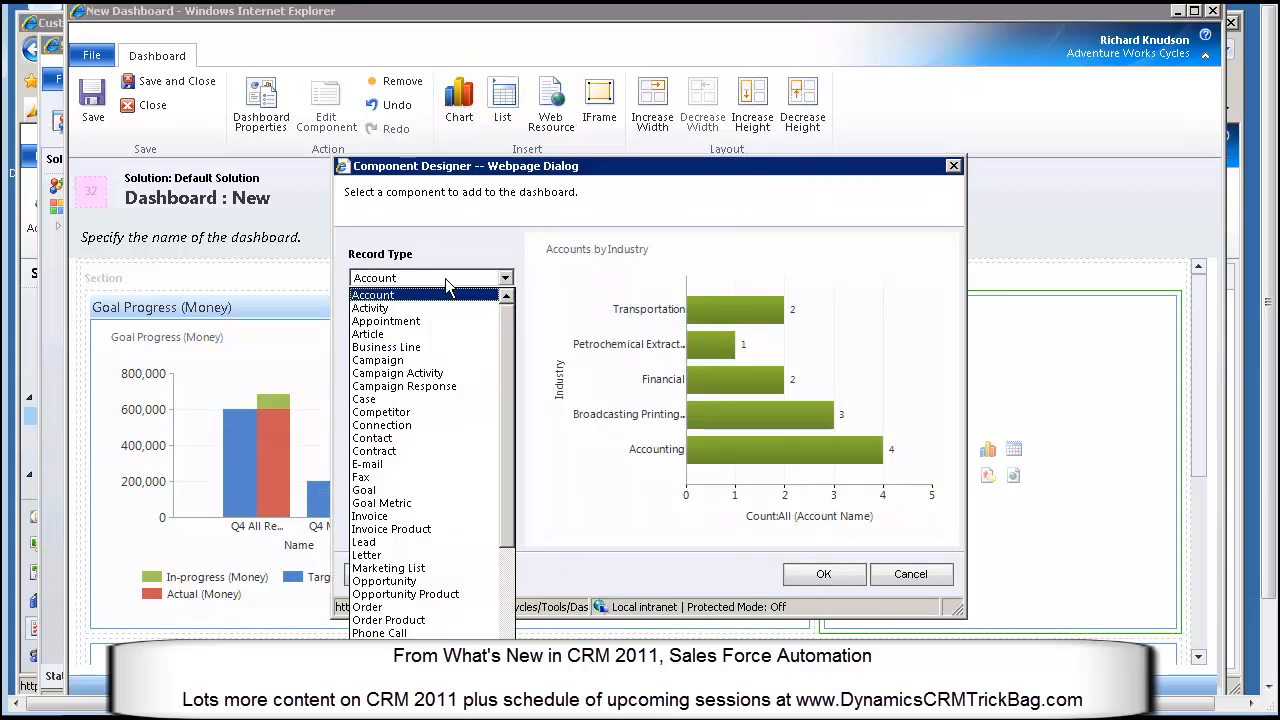
left_click(398, 490)
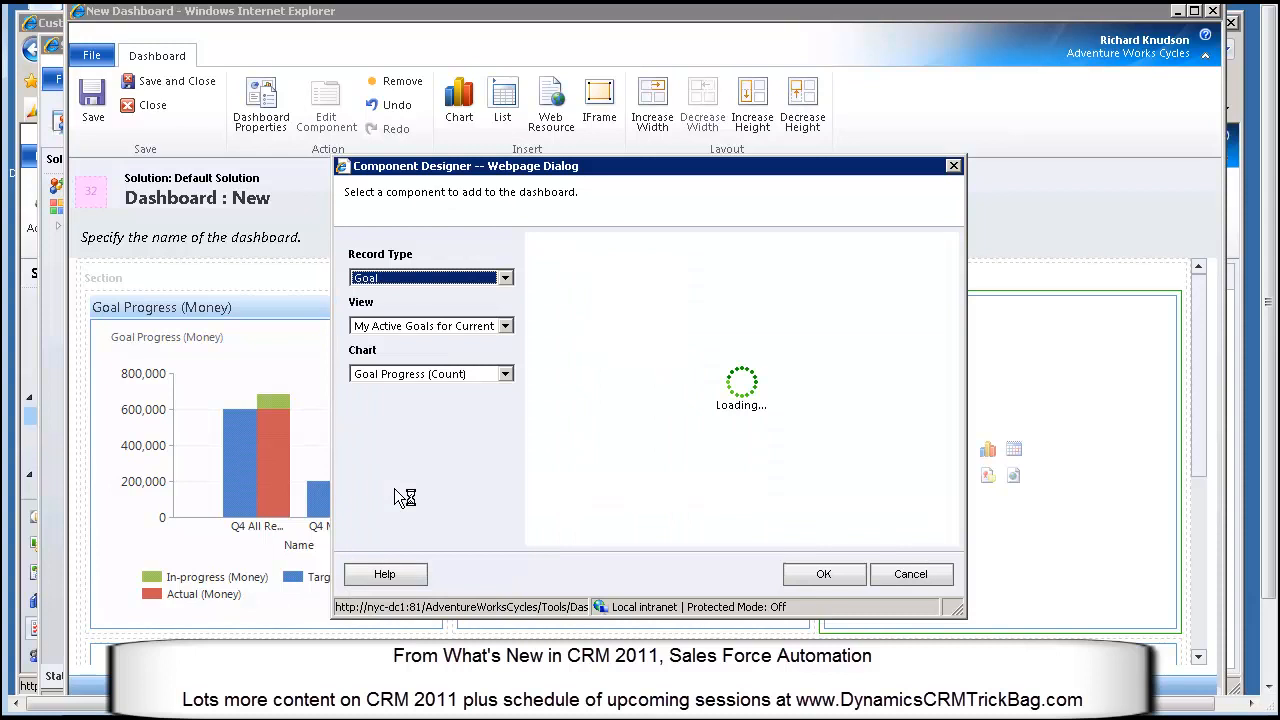
left_click(505, 327)
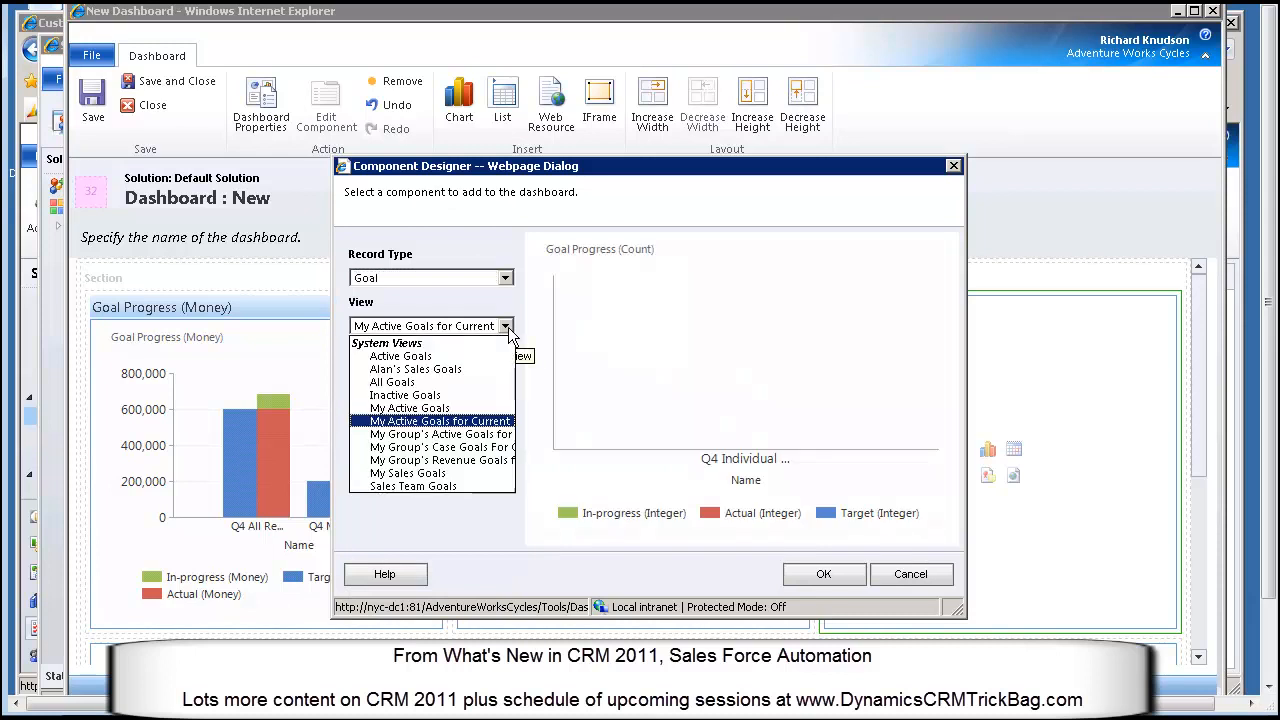
left_click(415, 370)
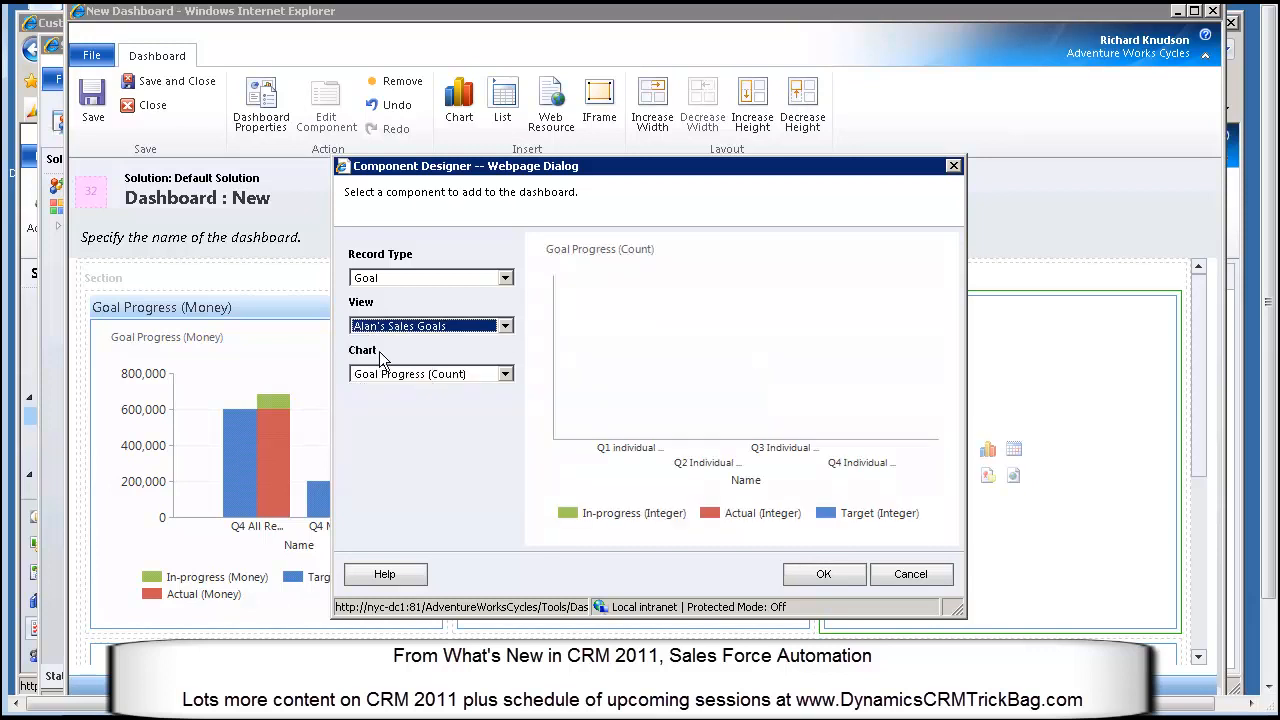
left_click(506, 374)
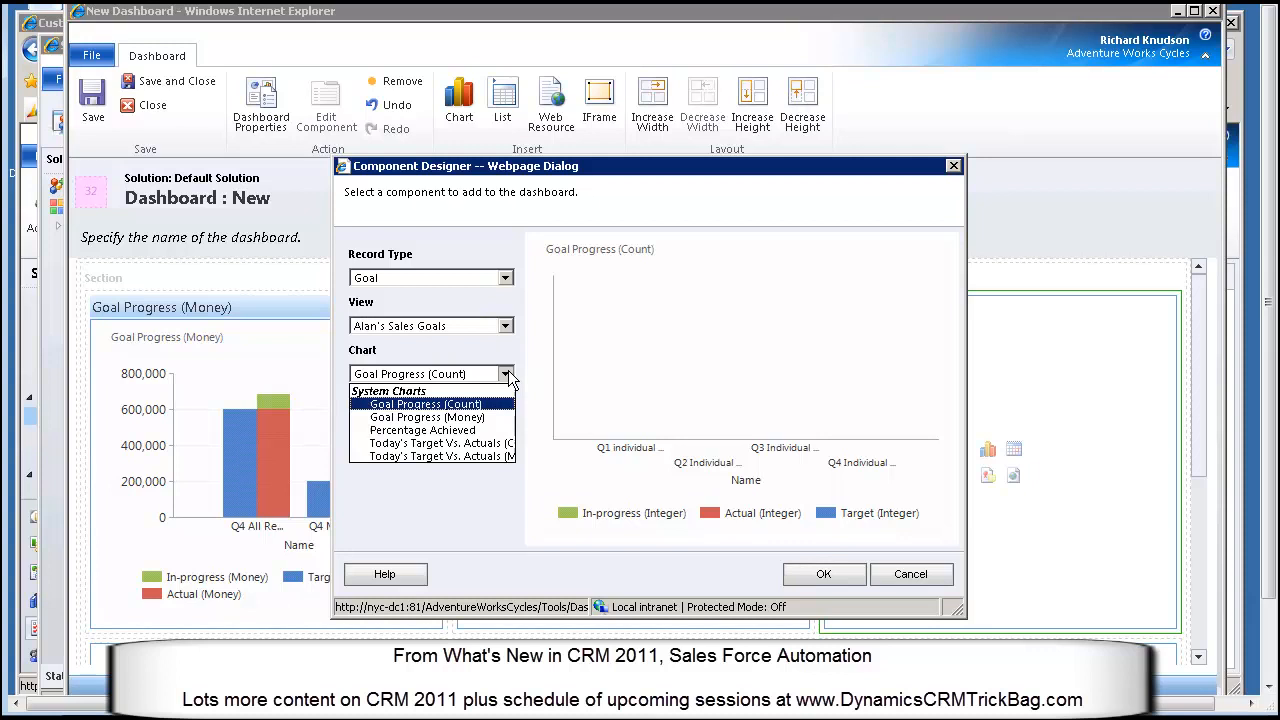
left_click(467, 414)
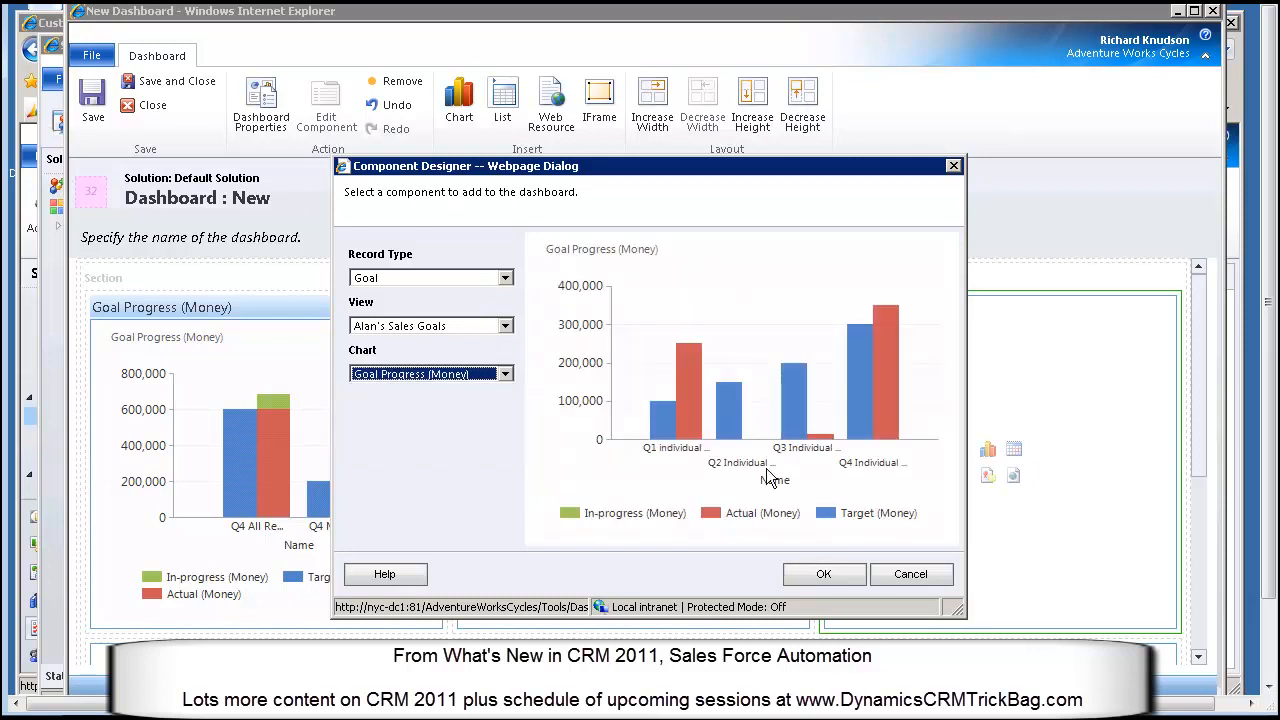
left_click(820, 576)
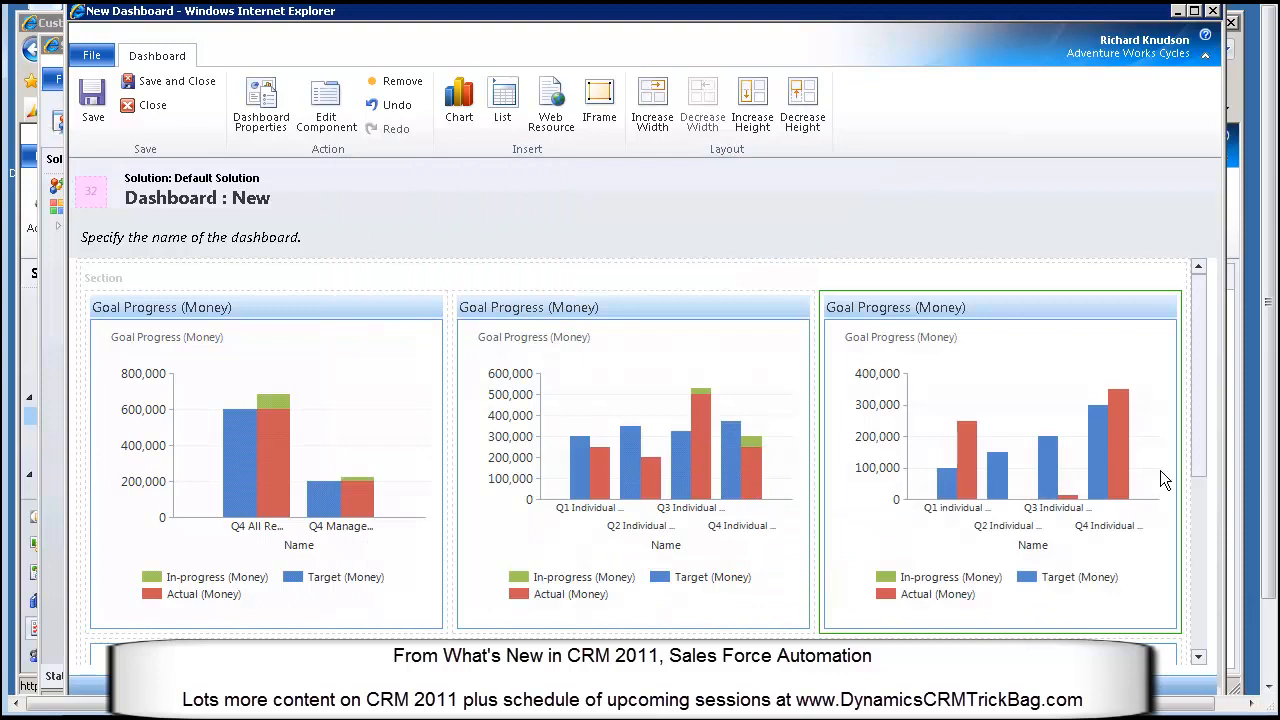
Step: Name the dashboard "Sales Team and Individual Sales Goals", then save and close it
left_click(170, 88)
left_click(742, 436)
left_click(314, 238)
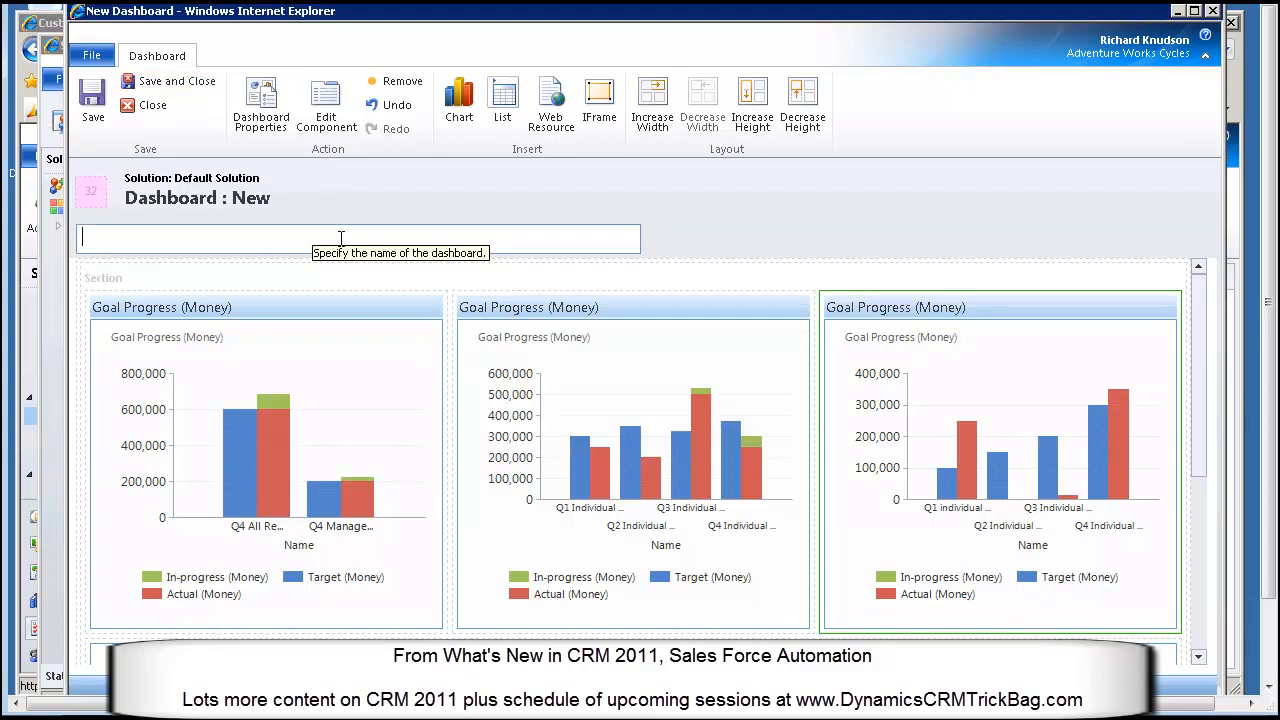
type("Sales Team and ")
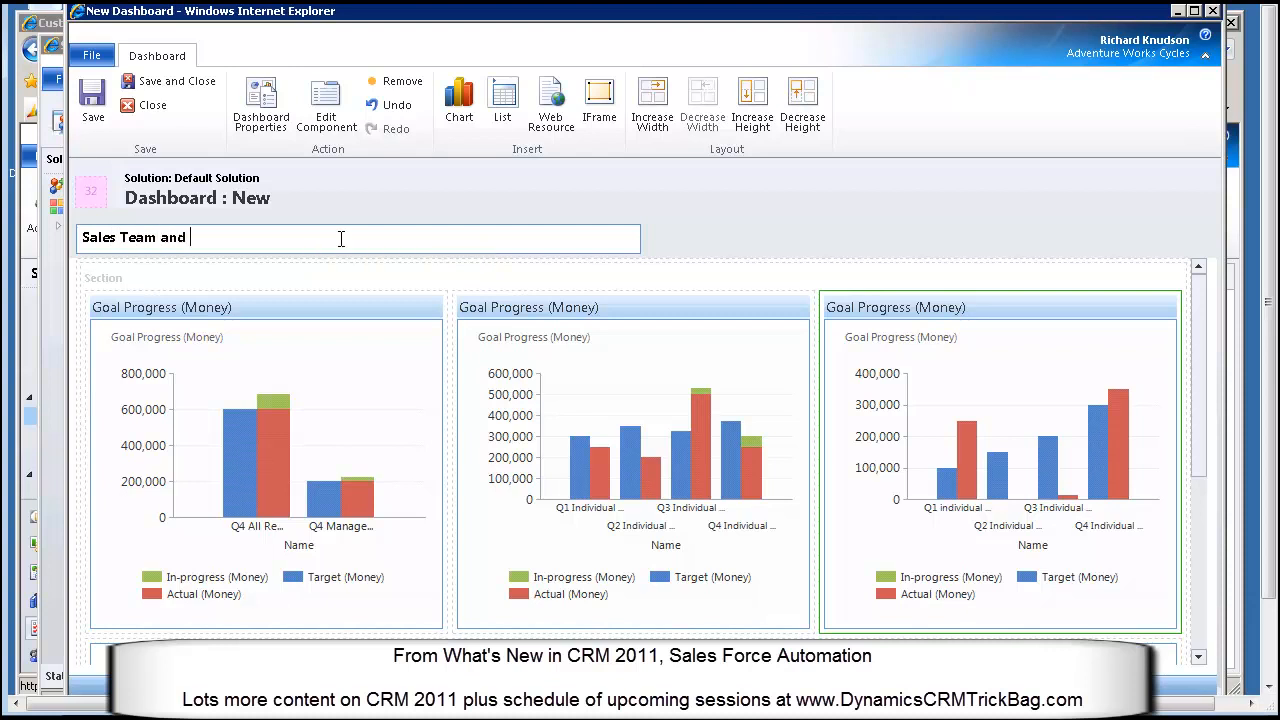
type("Indivu")
type("idu")
type("al")
type(" G")
type("oa")
type(" Sales")
left_click(389, 238)
left_click(172, 84)
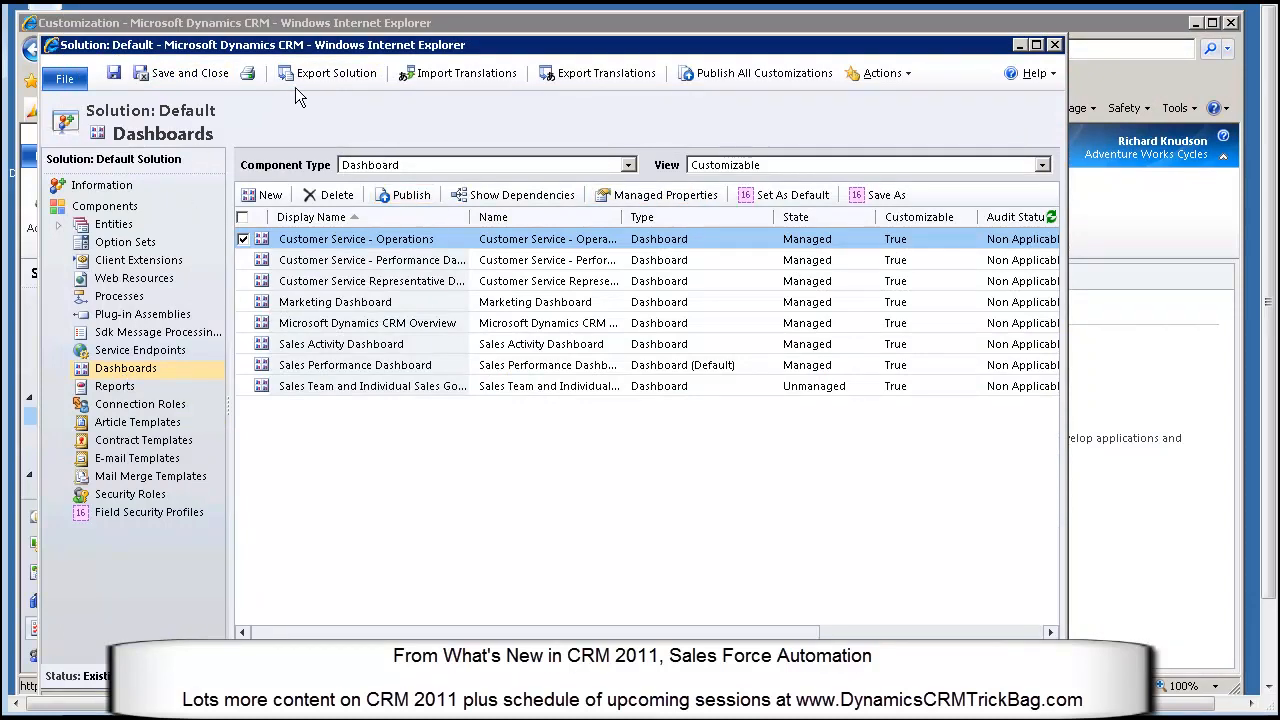
Step: Publish all customizations, then save and close the default solution
left_click(716, 72)
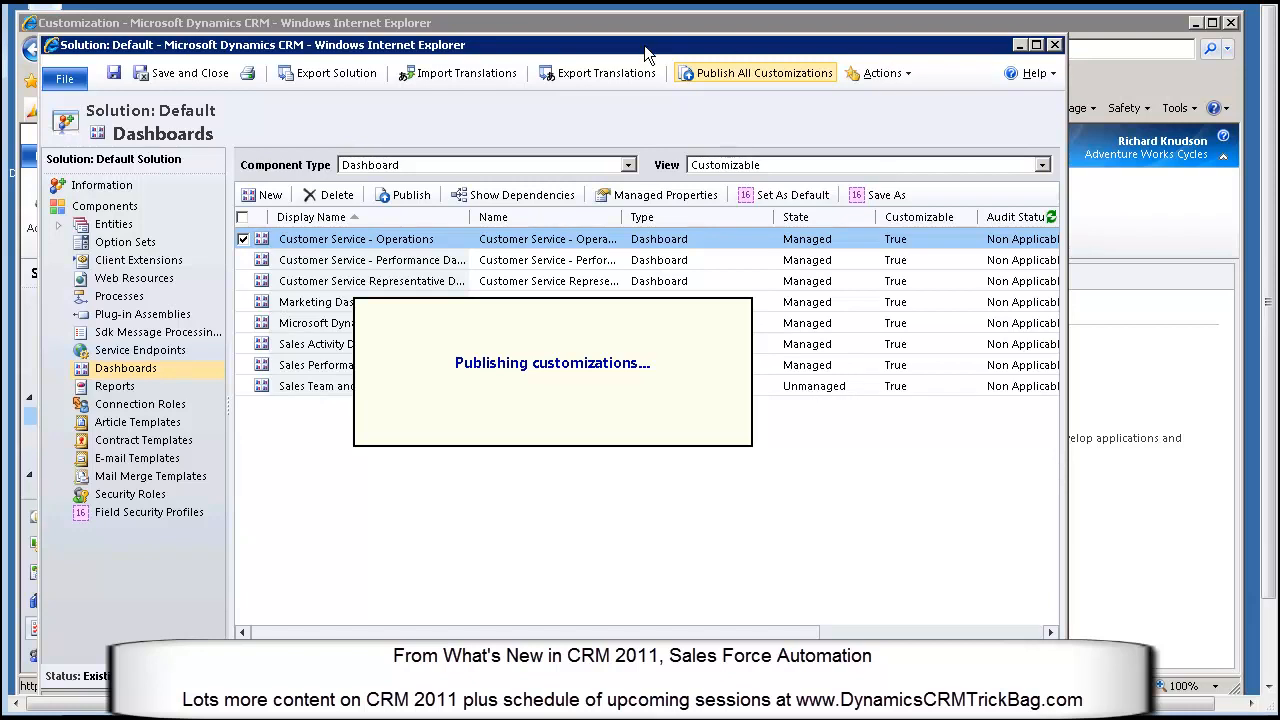
left_click(190, 73)
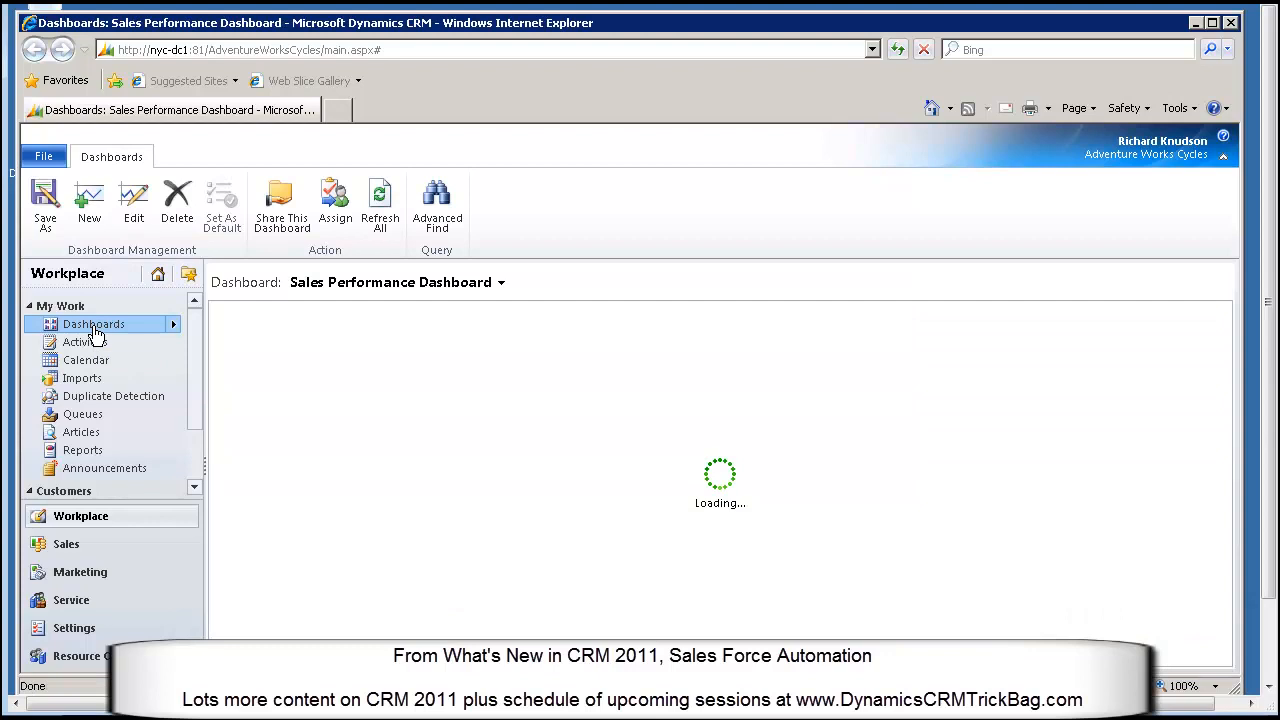
Step: Open the Sales Team and Individual Sales Goals dashboard in the Workplace area
left_click(95, 328)
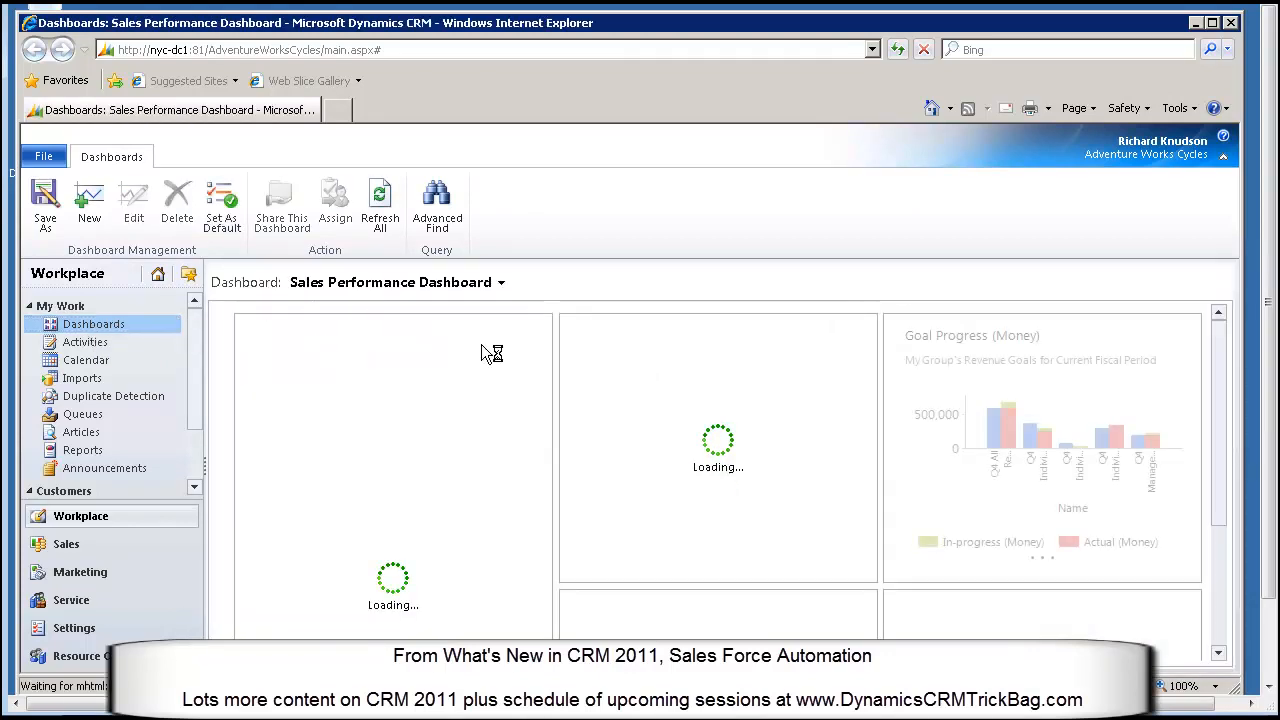
left_click(499, 284)
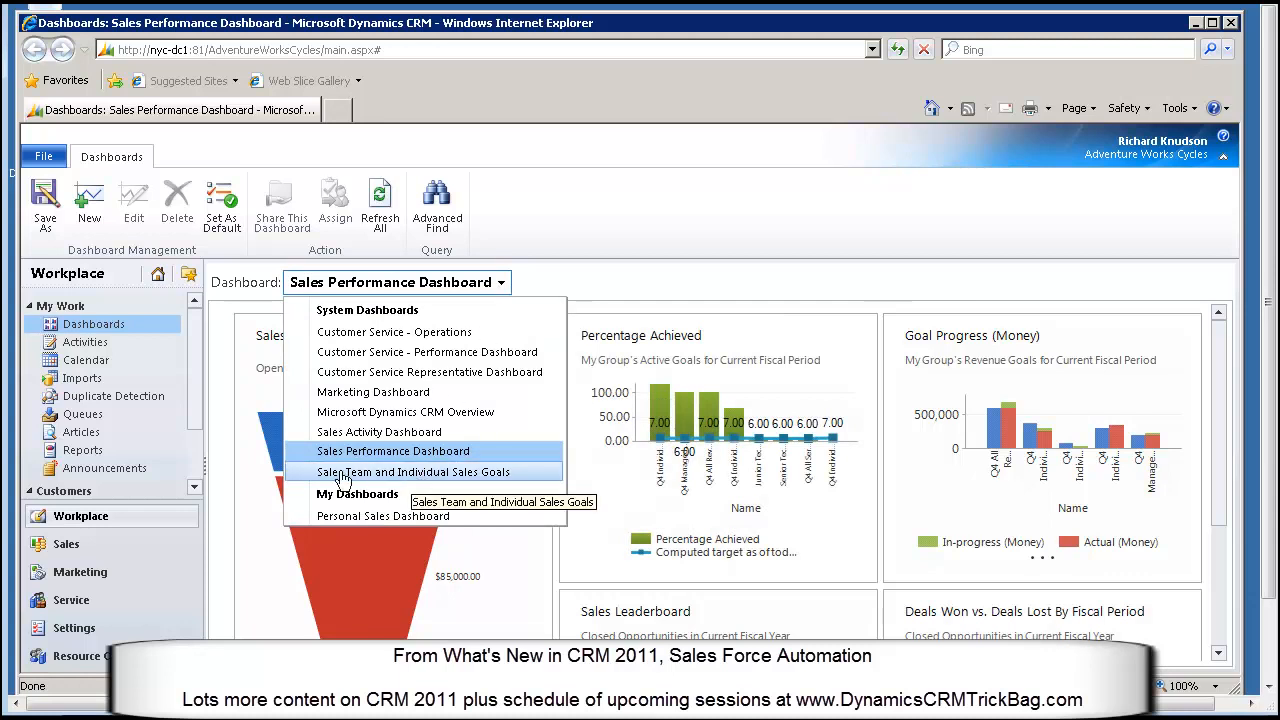
left_click(415, 475)
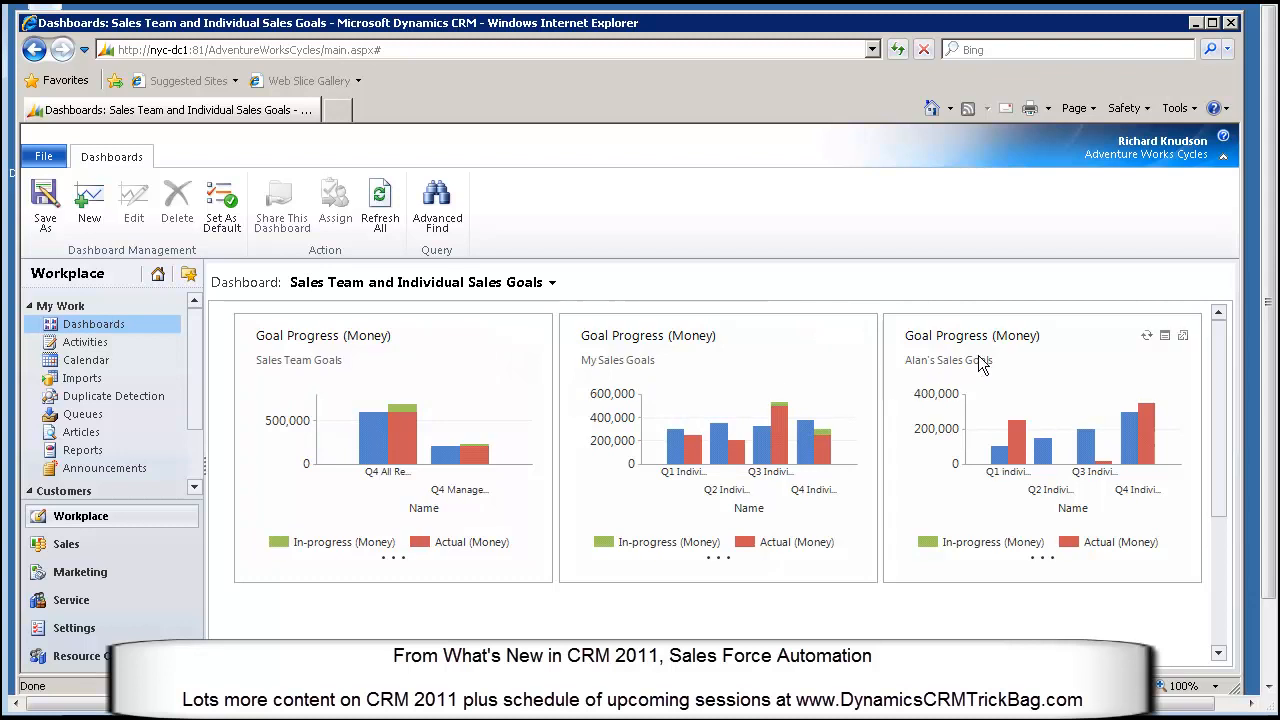
Step: View the My Sales Goals chart enlarged, then return to the full dashboard
left_click(860, 336)
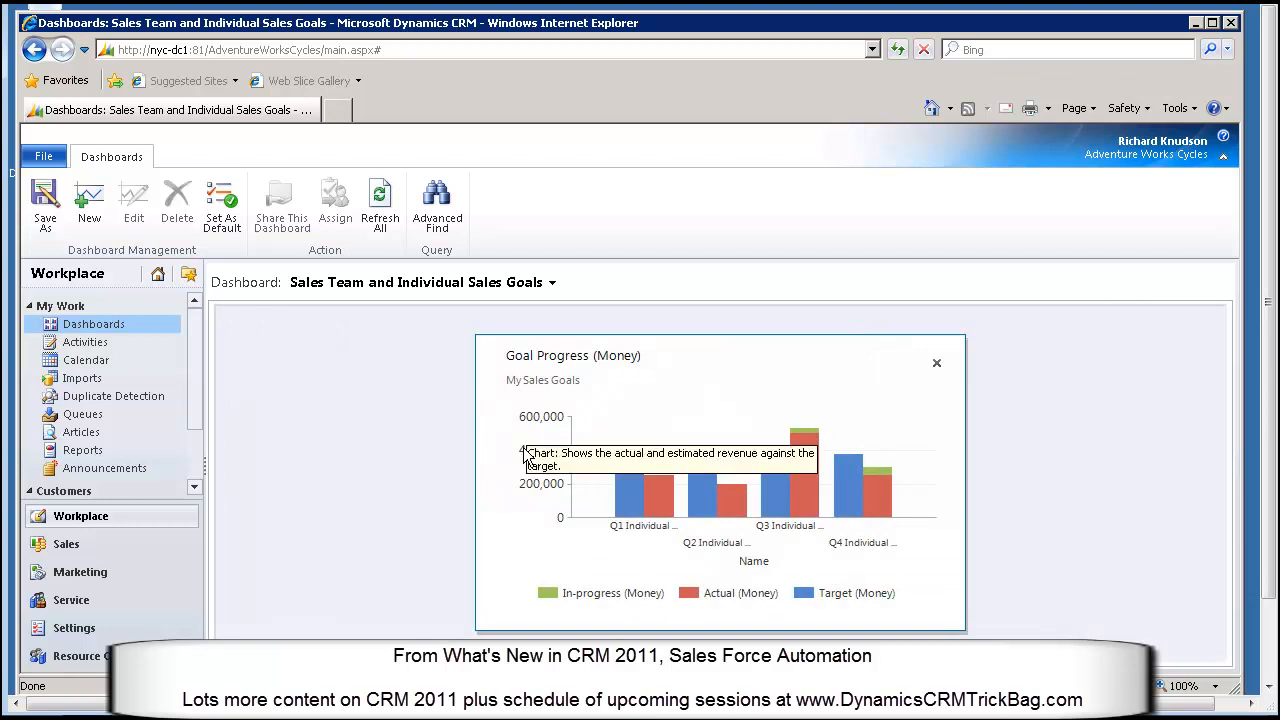
left_click(936, 364)
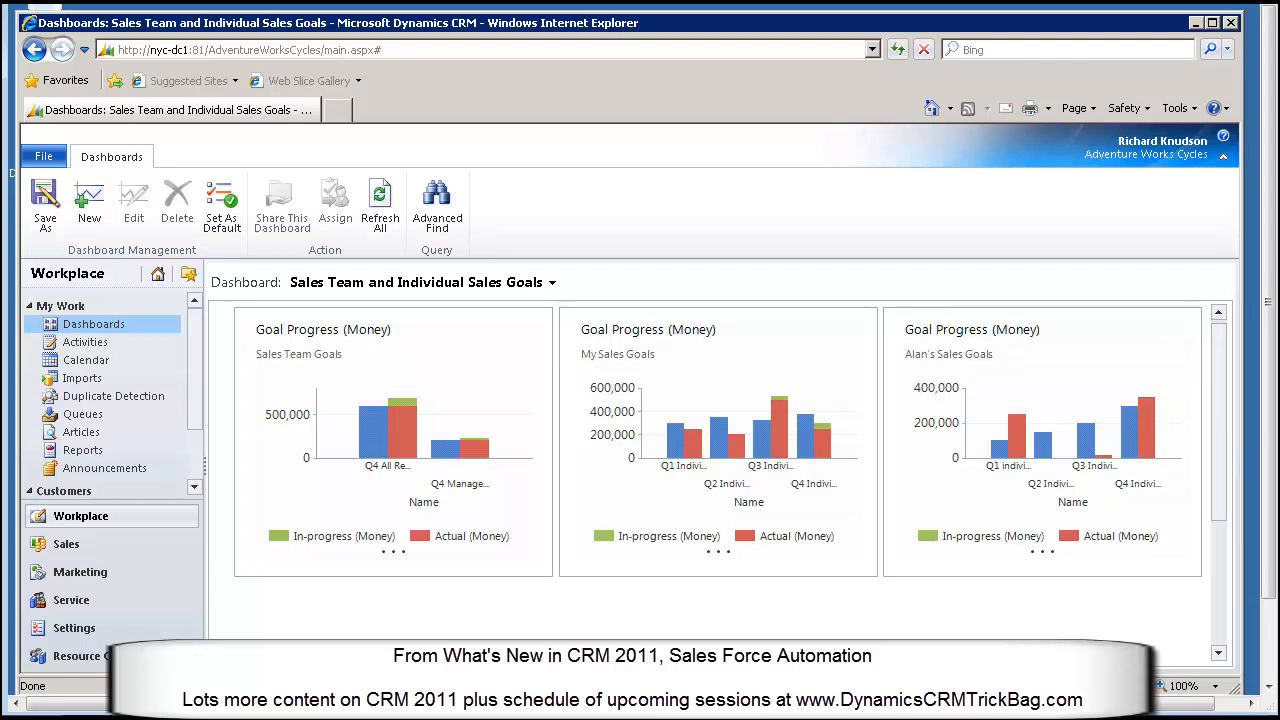
left_click(520, 3)
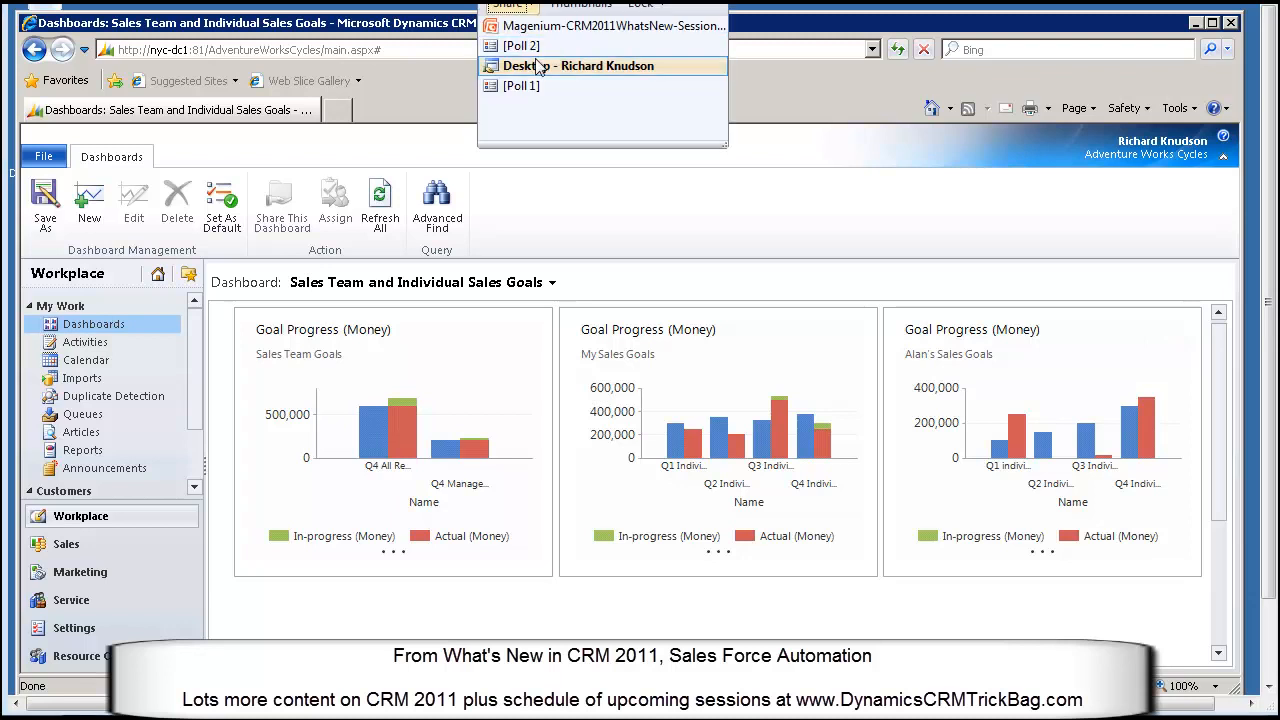